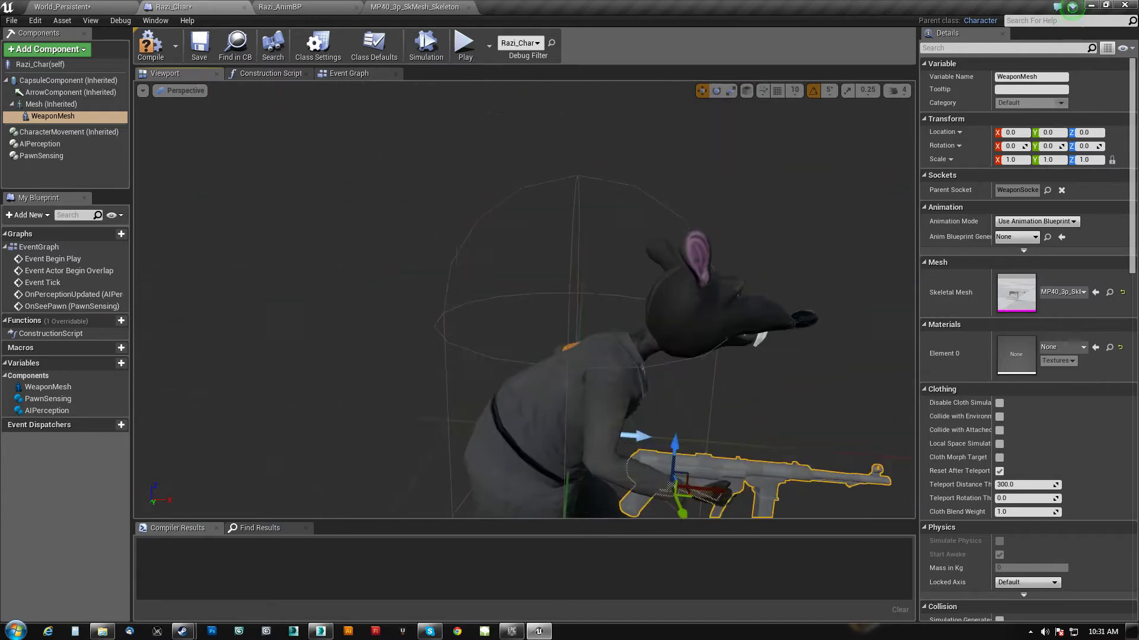
Inspect how the MP40 WeaponMesh sits in the rat character's hand, examining the pivot, trigger and grip from several angles
right_click_drag(415, 320, 711, 321)
right_click_drag(593, 328, 576, 330)
right_click_drag(524, 300, 474, 299)
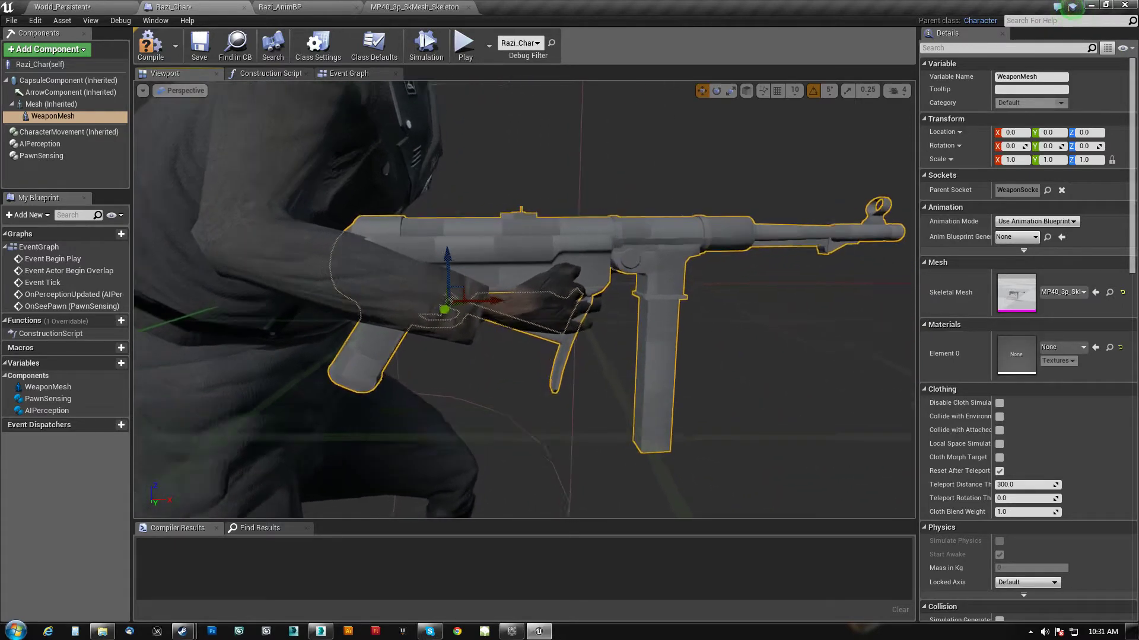
mouse_move(524, 300)
right_mouse_down()
mouse_move(474, 300)
mouse_move(525, 297)
right_mouse_up()
key("w")
key("f")
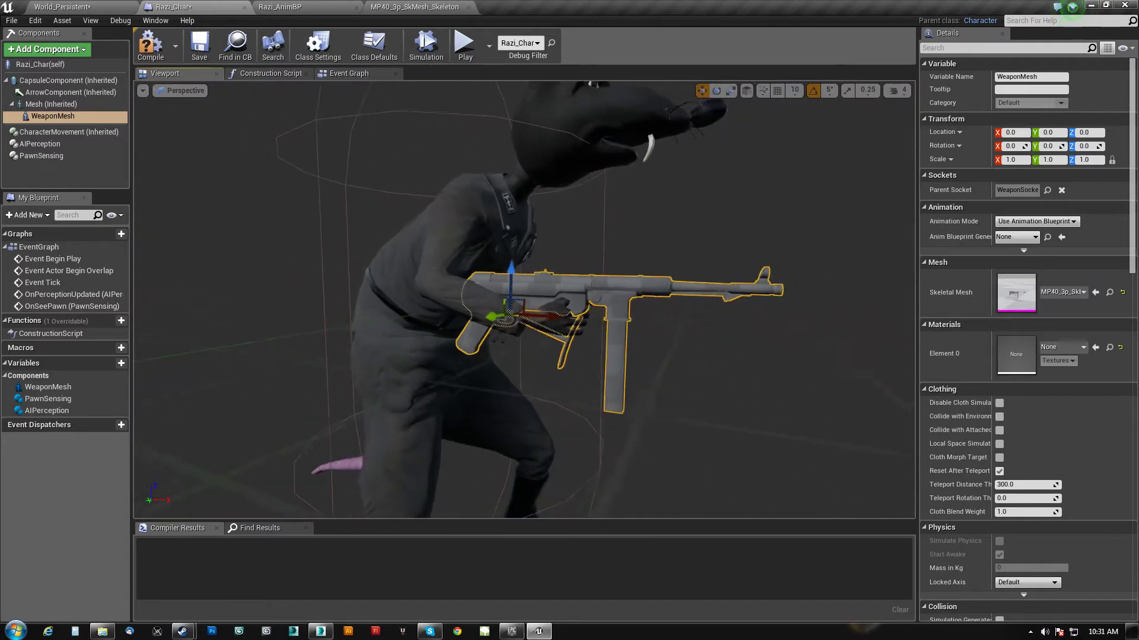
key("w")
right_click_drag(525, 300, 551, 313)
key("s")
key("w")
right_click_drag(668, 291, 667, 290)
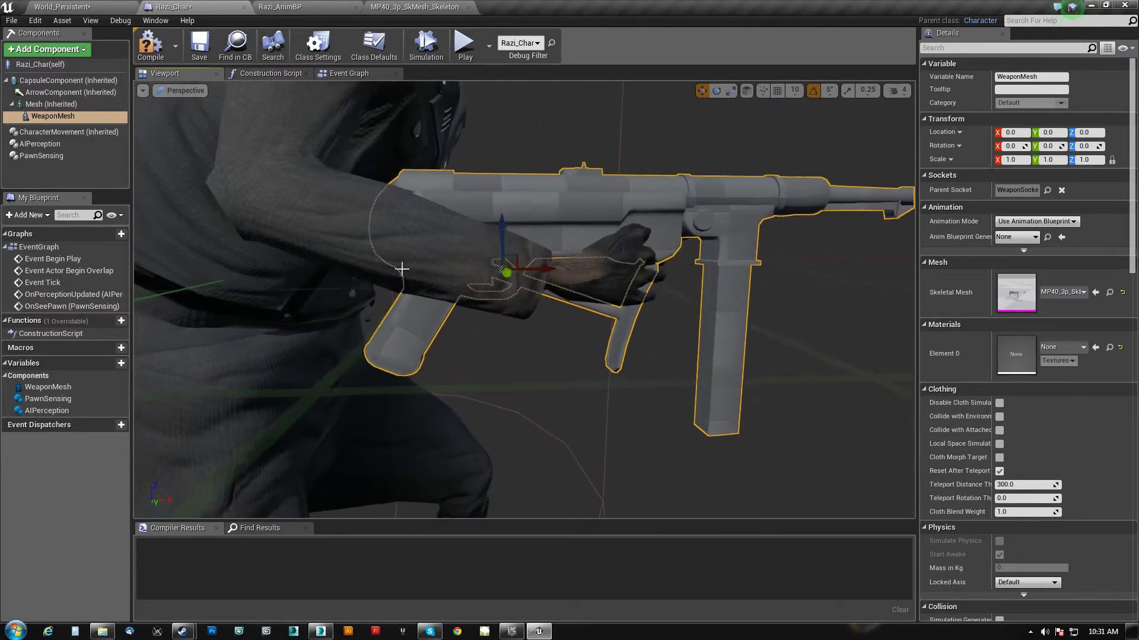
scroll(478, 269, "up", 4)
key("w")
right_click_drag(506, 308, 551, 295)
key("s")
key("w")
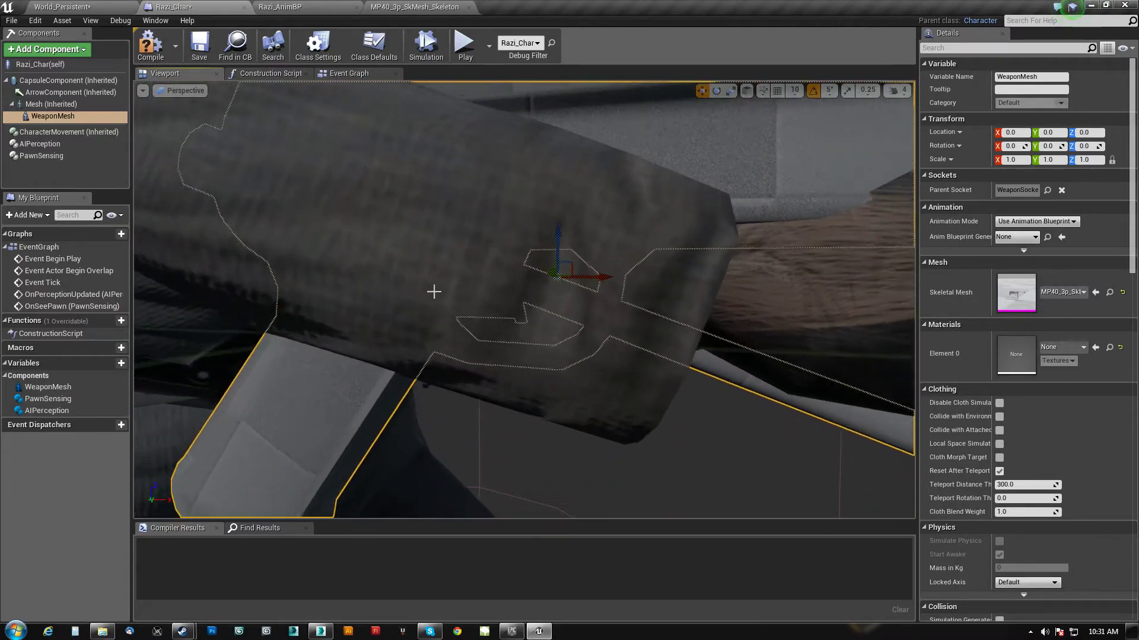
key("s")
right_click_drag(541, 264, 549, 262)
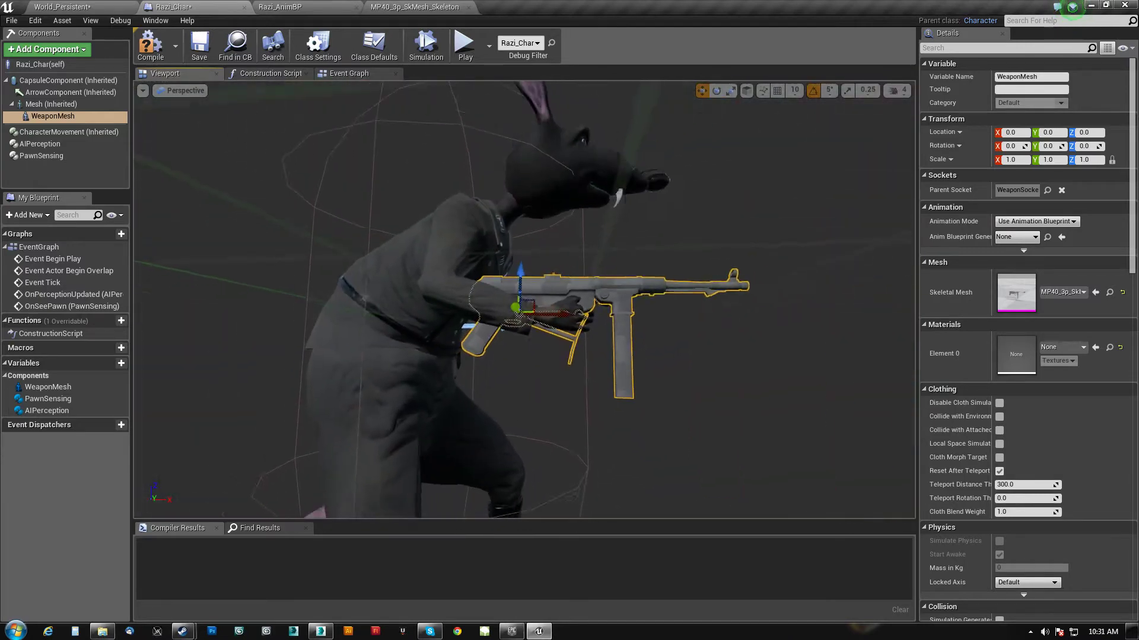
scroll(512, 334, "up", 10)
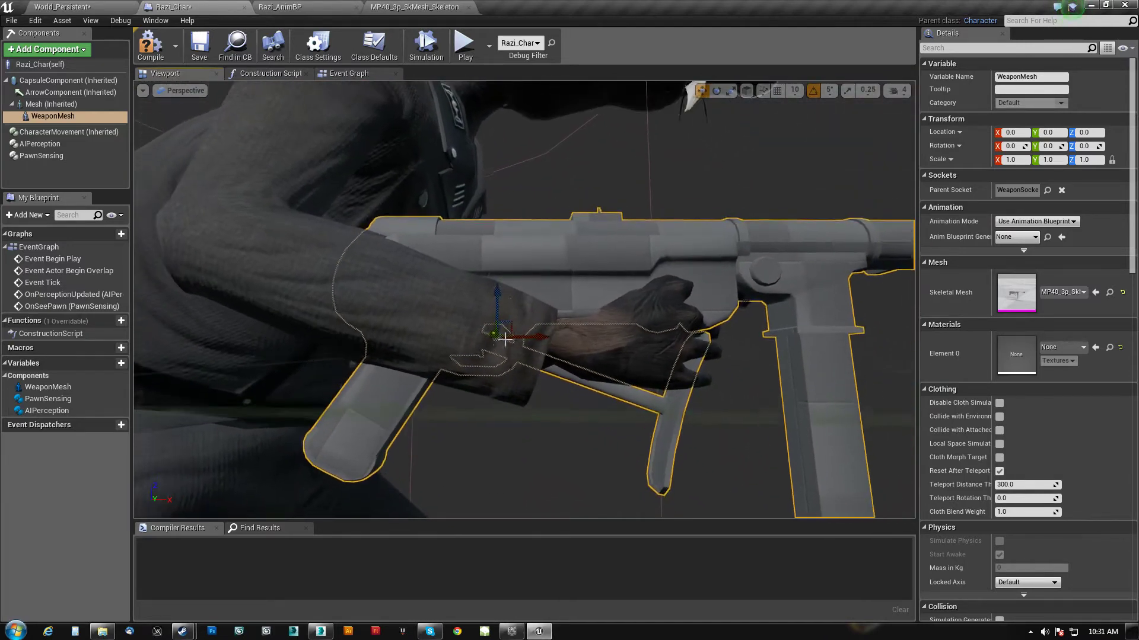
scroll(511, 334, "down", 5)
right_click_drag(511, 334, 491, 332)
key("d")
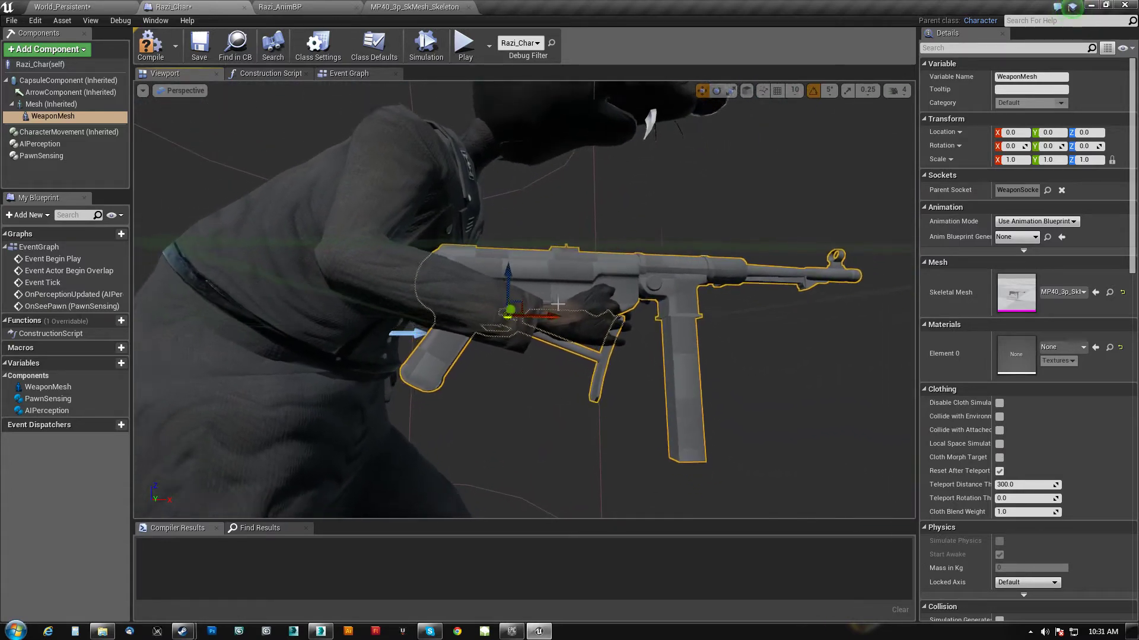
Compare the skinned MP40 model in 3ds Max with the weapon held by the character in Unreal Editor
left_click(327, 634)
middle_click_drag(585, 352, 202, 373, "alt")
scroll(430, 360, "up", 5)
middle_click_drag(375, 349, 354, 379)
scroll(459, 359, "down", 10)
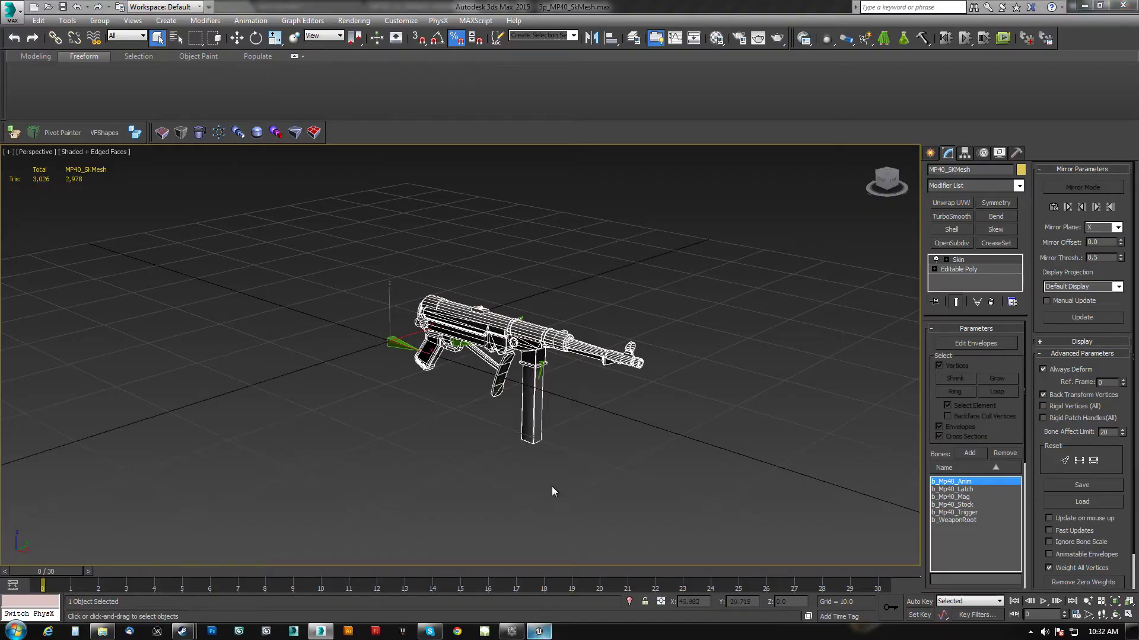
left_click(537, 632)
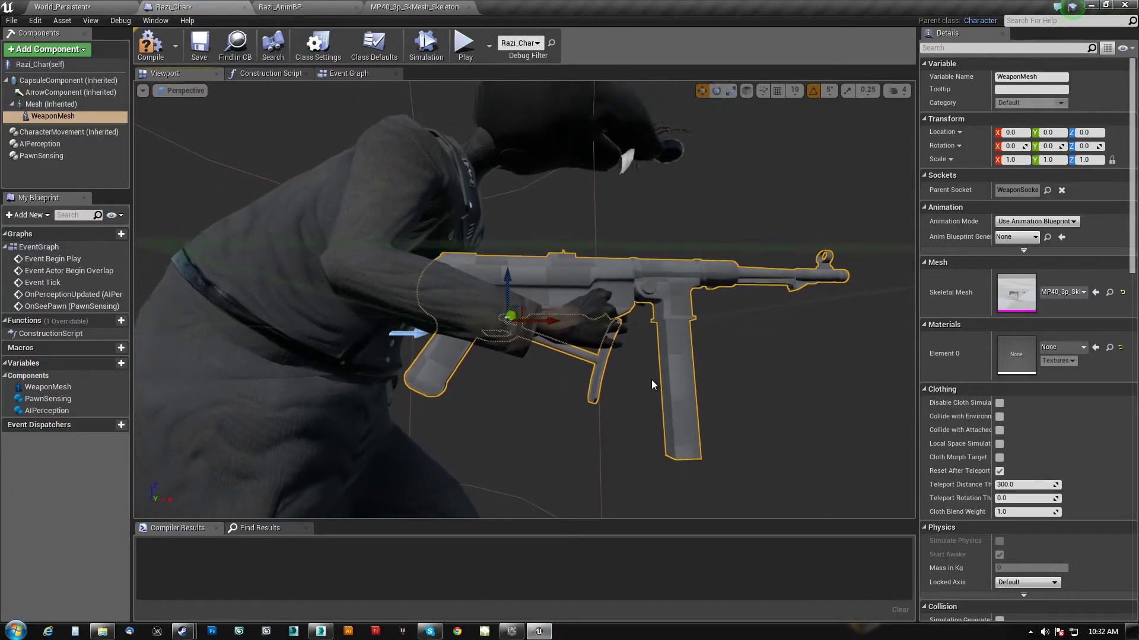
right_click_drag(606, 450, 558, 449)
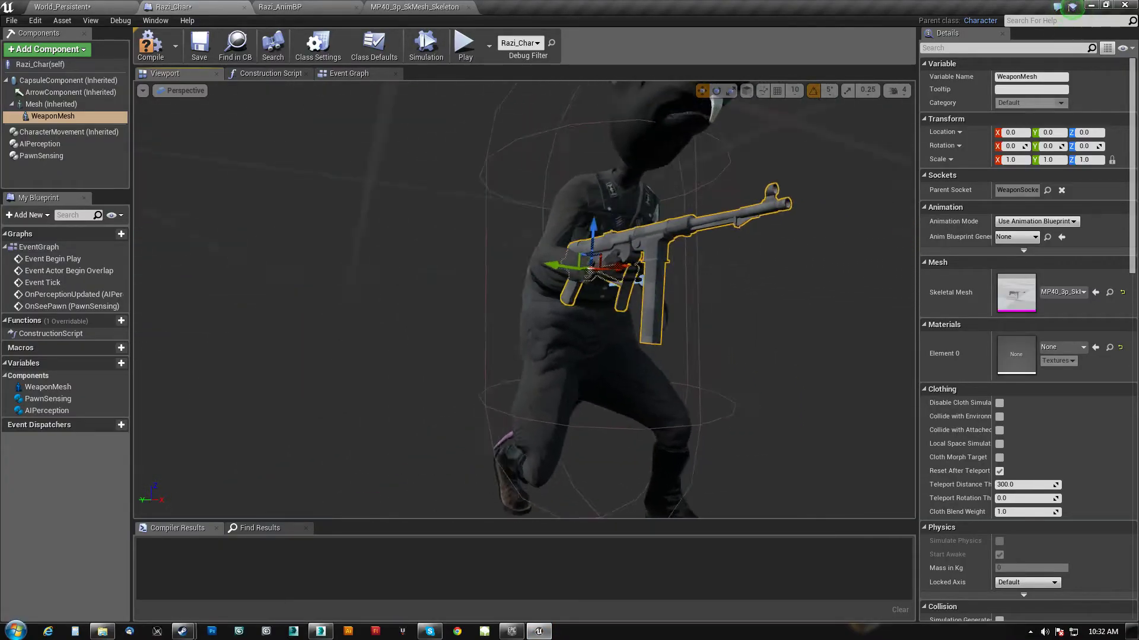
right_click_drag(589, 500, 542, 499)
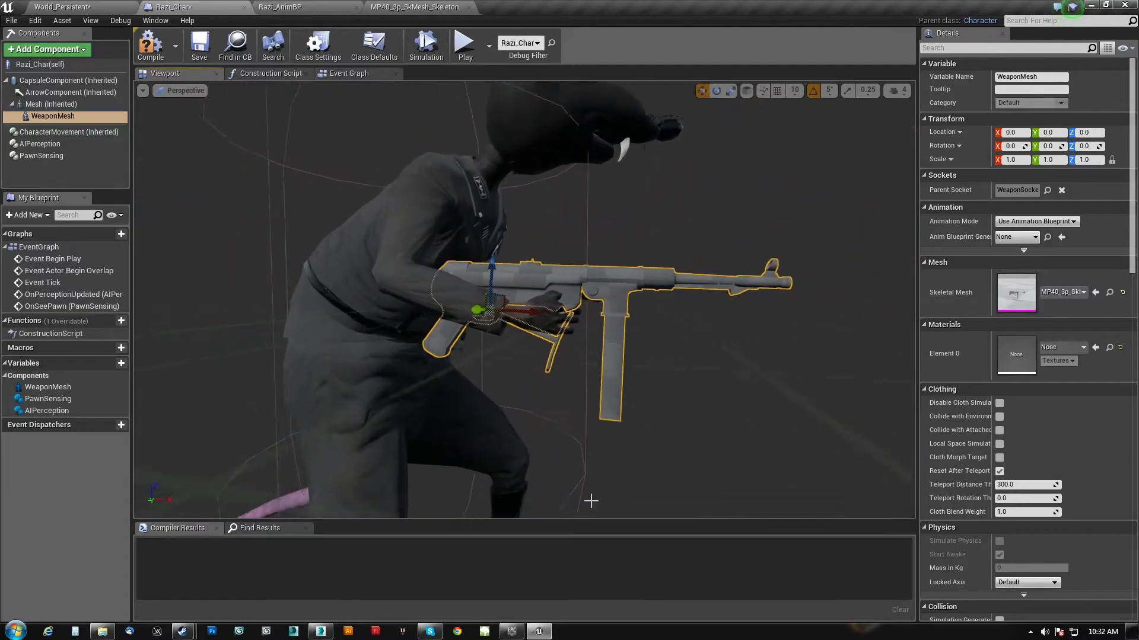
Switch to 3ds Max and disable the Skin modifier on MP40_SkMesh to examine the root bone's position near the trigger
left_click(321, 632)
middle_click_drag(529, 389, 593, 351, "alt")
middle_click_drag(593, 352, 644, 376)
scroll(522, 391, "up", 5)
middle_click_drag(516, 394, 429, 360)
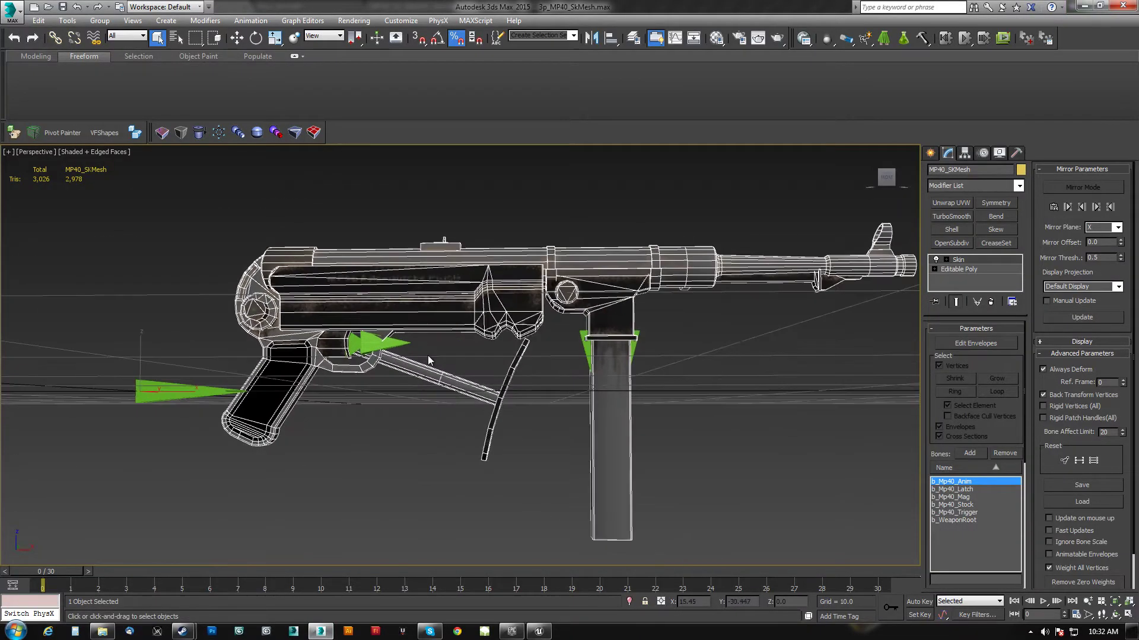
left_click(936, 260)
middle_click_drag(277, 334, 465, 362)
scroll(438, 365, "up", 5)
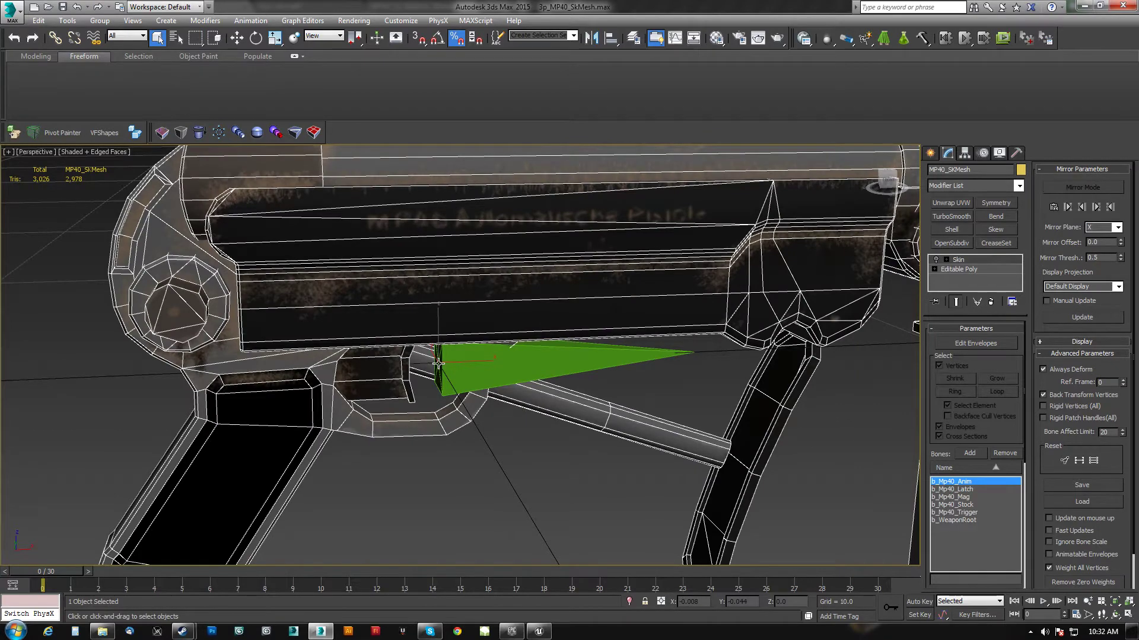
Switch to Unreal Editor and examine the held MP40's pivot relative to the character's wrist and the trigger
left_click(539, 632)
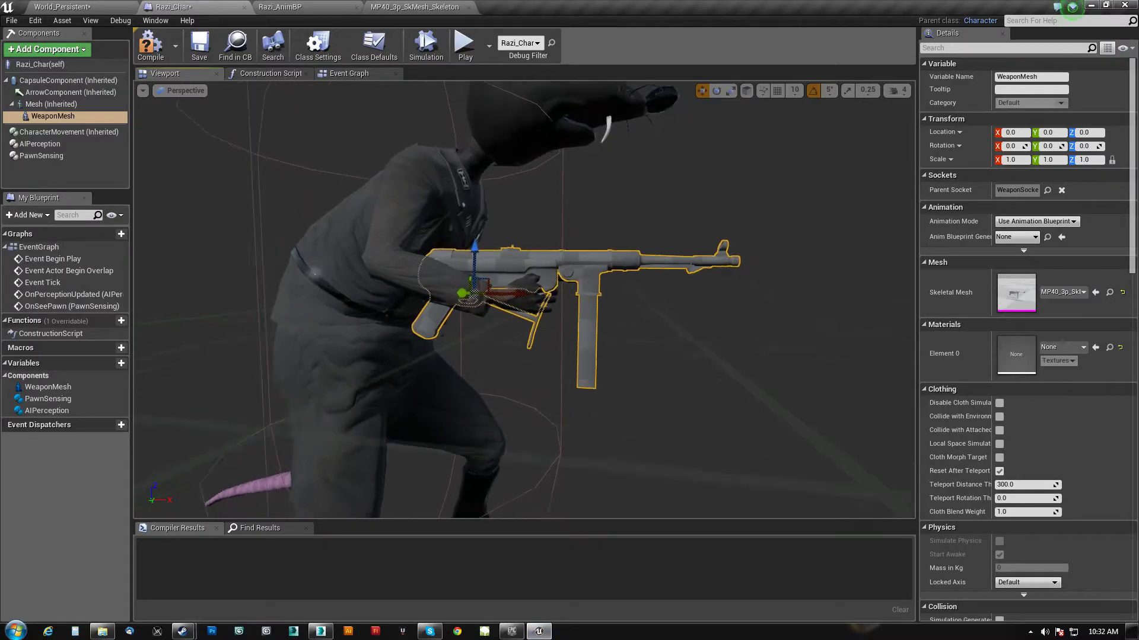
scroll(496, 326, "down", 5)
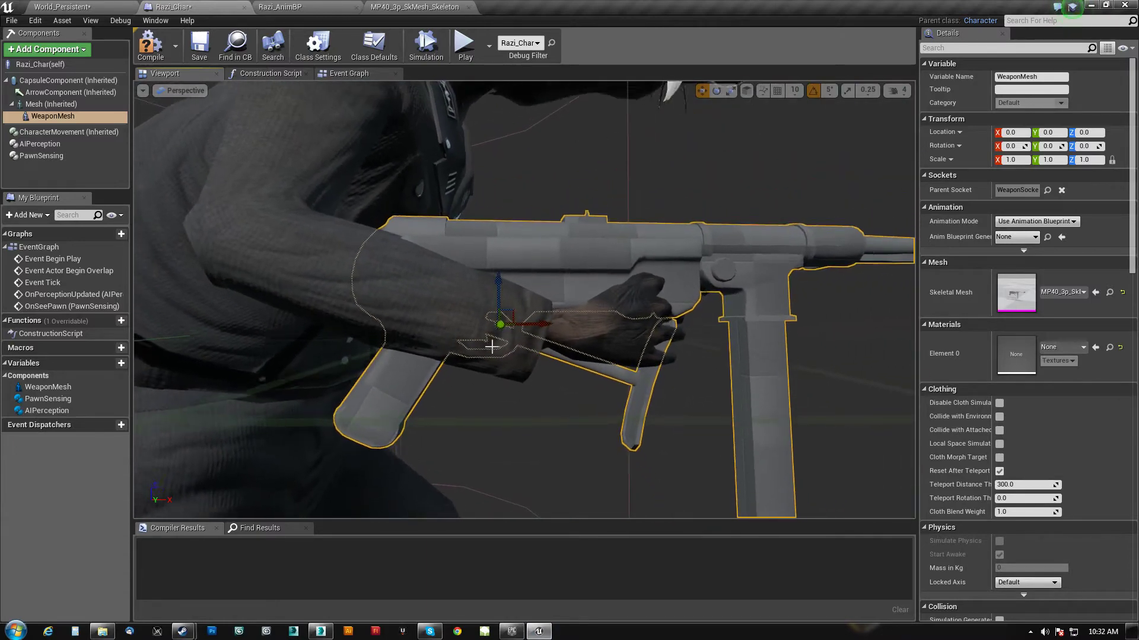
scroll(496, 327, "up", 2)
scroll(483, 309, "down", 3)
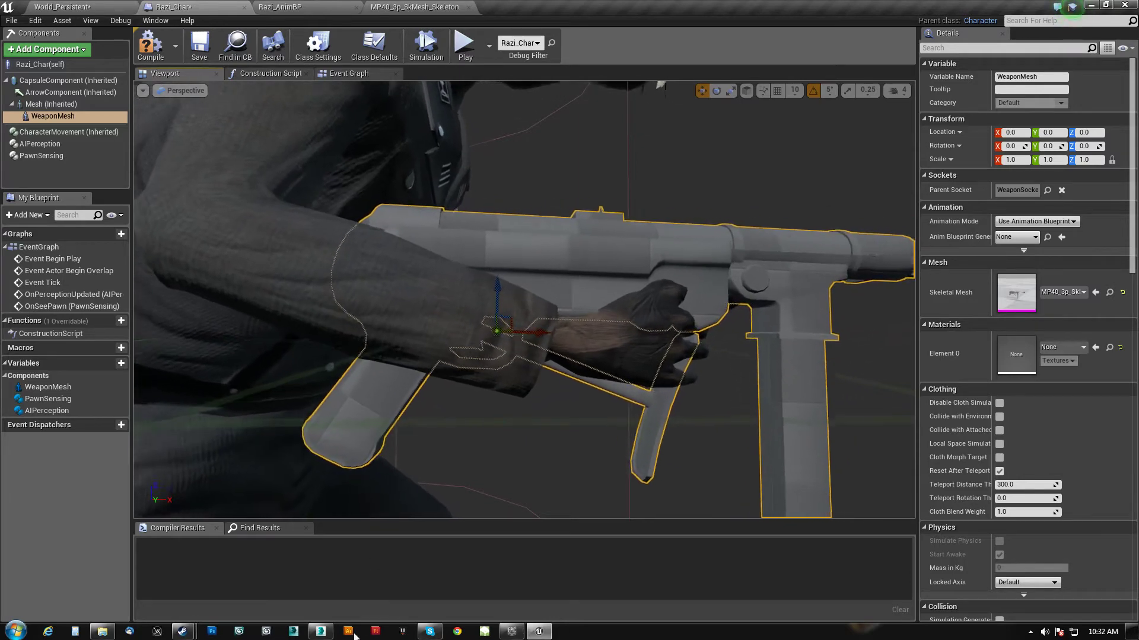
Return to 3ds Max, examine the MP40 with its skinning disabled, and re-enable the Skin modifier
left_click(322, 632)
middle_click_drag(474, 370, 464, 351, "alt")
scroll(464, 351, "down", 6)
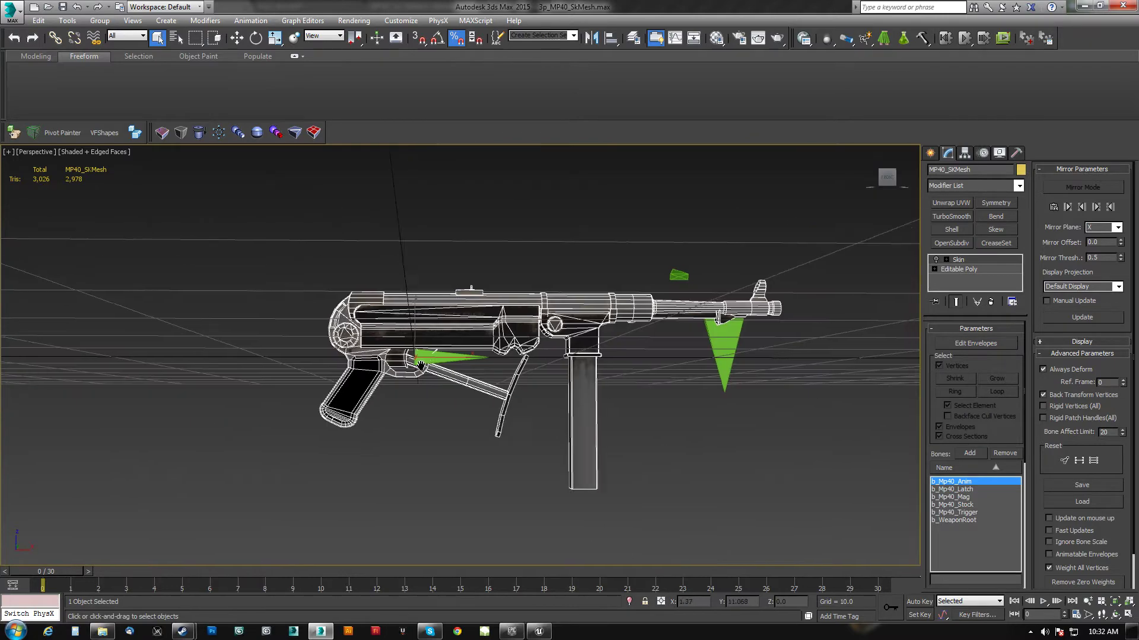
middle_click_drag(405, 390, 441, 361, "alt")
scroll(425, 377, "up", 5)
scroll(425, 377, "down", 4)
mouse_move(542, 403)
middle_mouse_down("alt")
mouse_move(386, 446)
mouse_move(526, 417)
middle_mouse_up("alt")
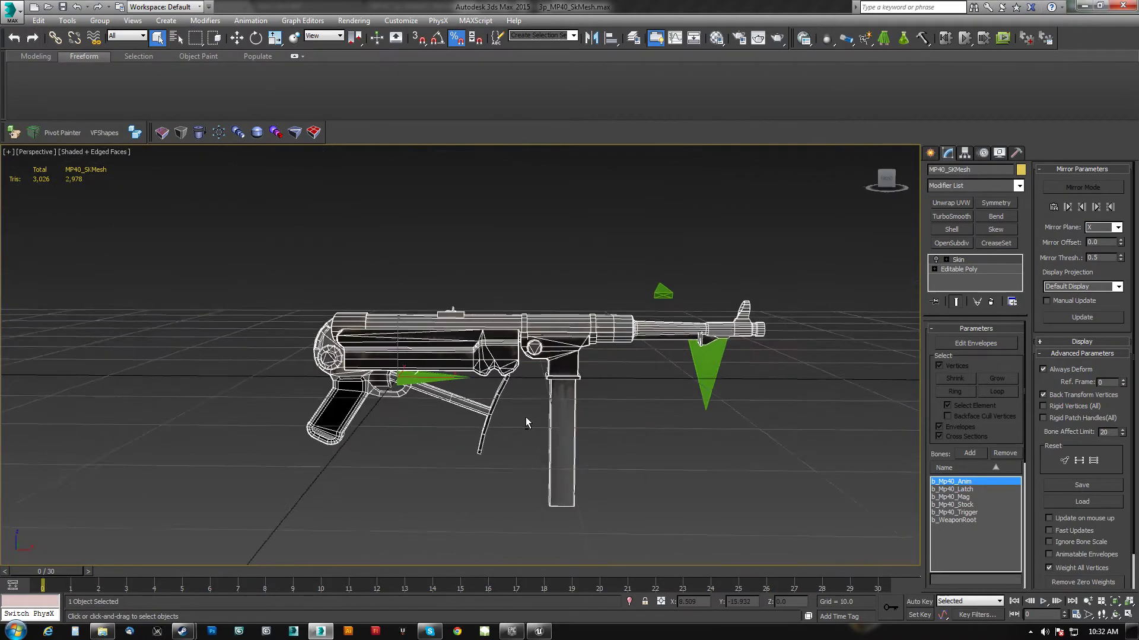
left_click(936, 260)
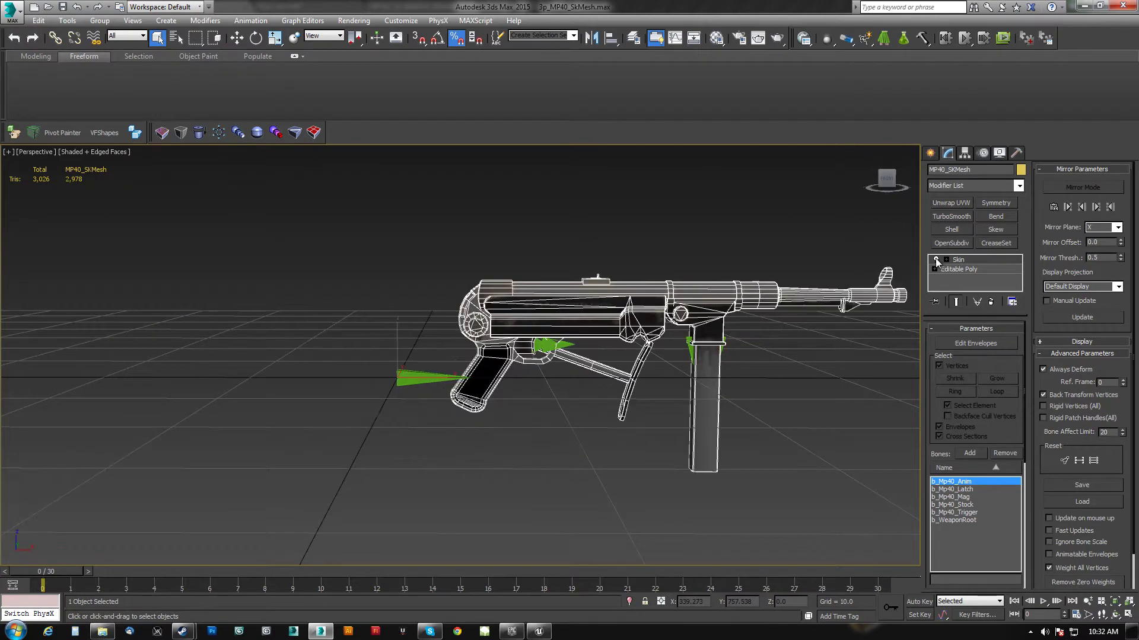
Examine the skinned MP40 mesh's offset from the root bone behind the pistol grip
middle_click_drag(552, 409, 534, 351, "alt")
middle_click_drag(363, 427, 355, 355, "alt")
scroll(465, 362, "up", 3)
scroll(371, 383, "down", 5)
scroll(367, 376, "up", 2)
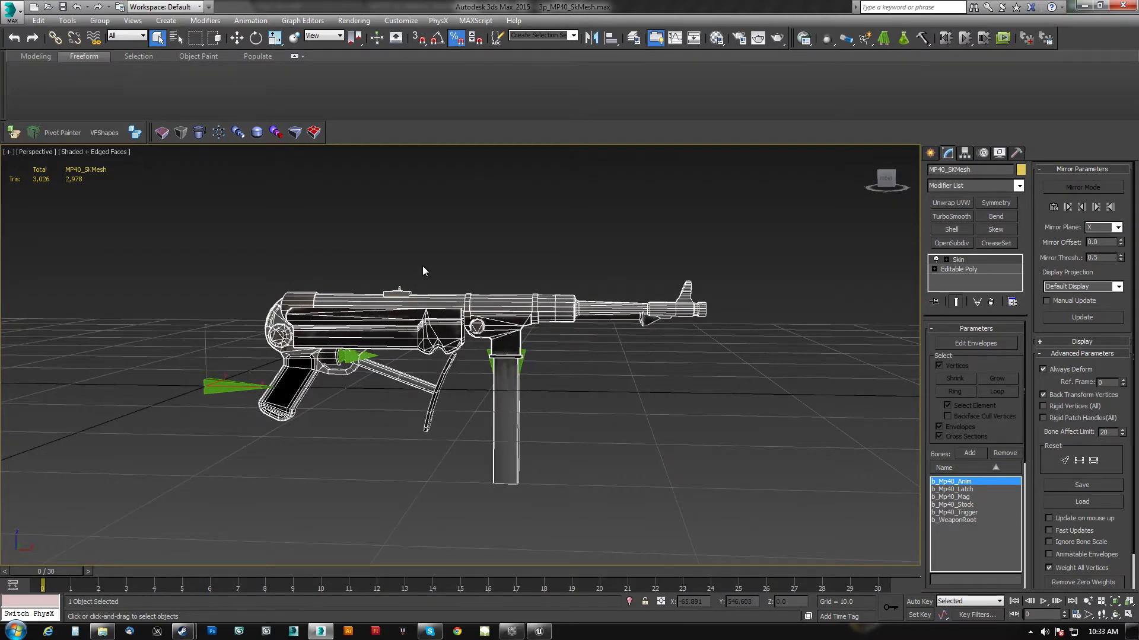
middle_click_drag(422, 266, 532, 308, "alt")
left_click(475, 257)
left_click(534, 307)
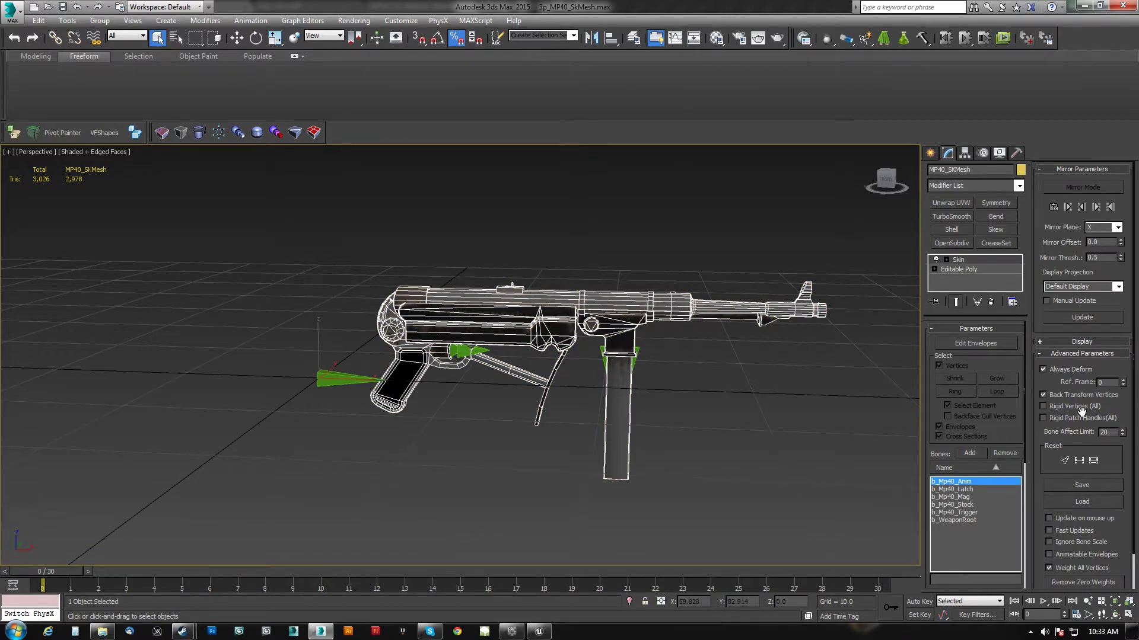
Save the skin envelopes to MP40_SkinWeights.env, overwriting the existing file
left_click(1086, 486)
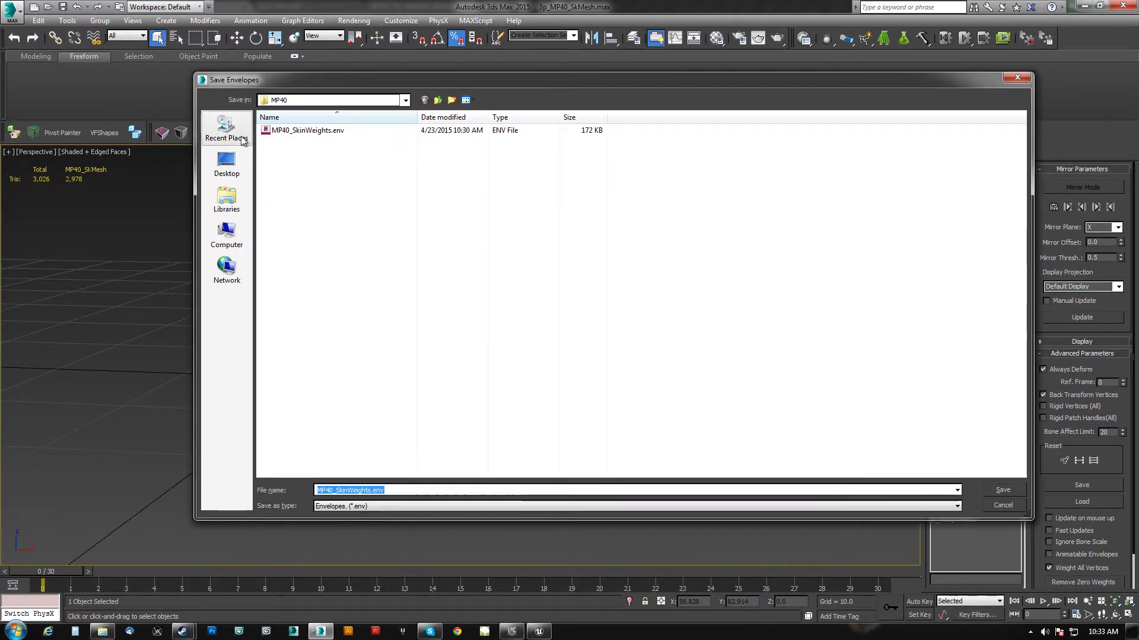
double_click(300, 130)
left_click(623, 369)
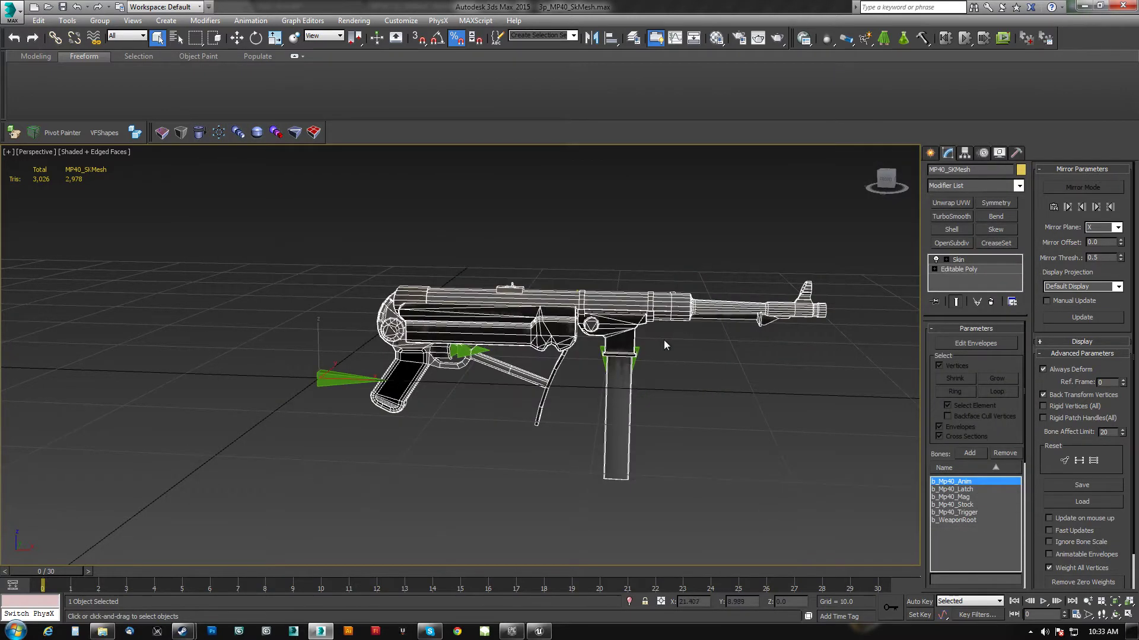
Toggle the Skin modifier off and back on to compare the MP40's unskinned and skinned positions
middle_click_drag(735, 304, 515, 343)
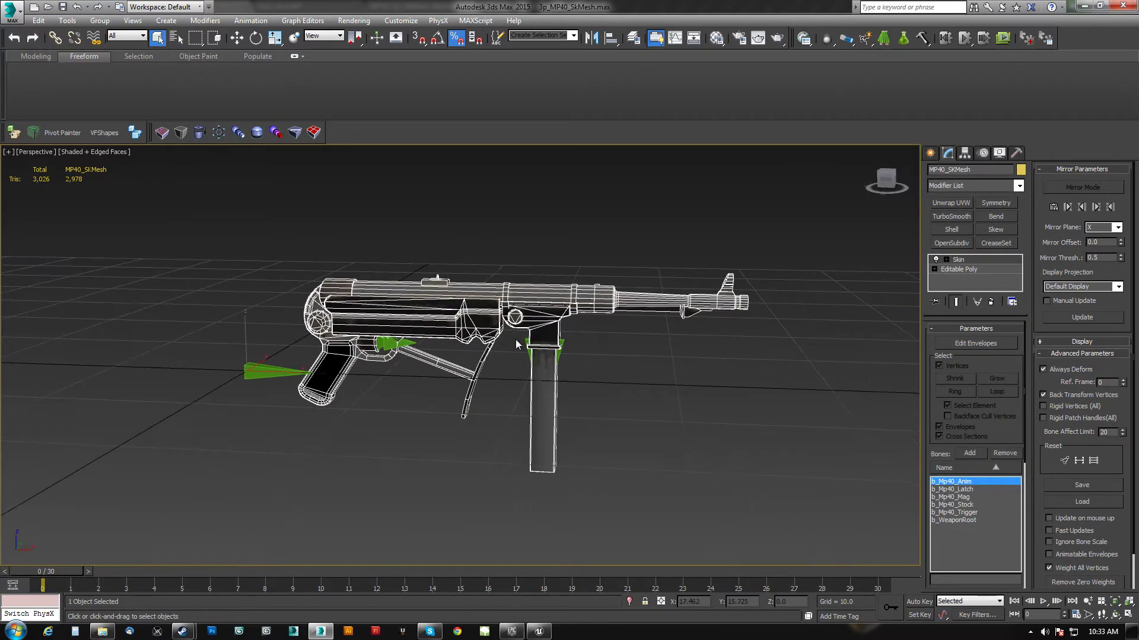
left_click(935, 260)
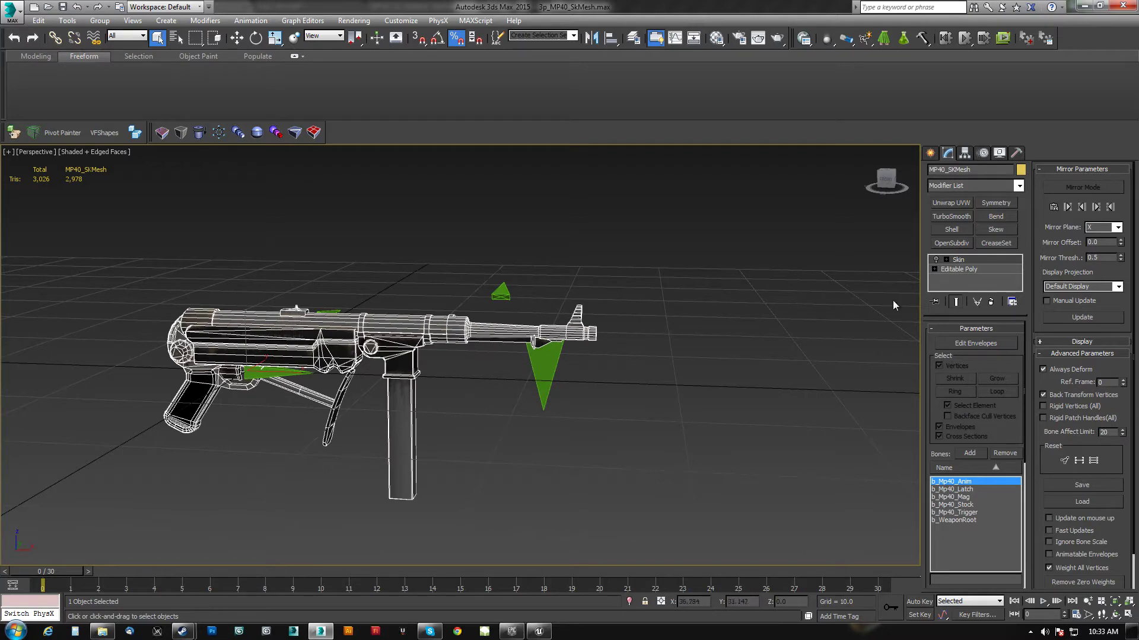
left_click(937, 260)
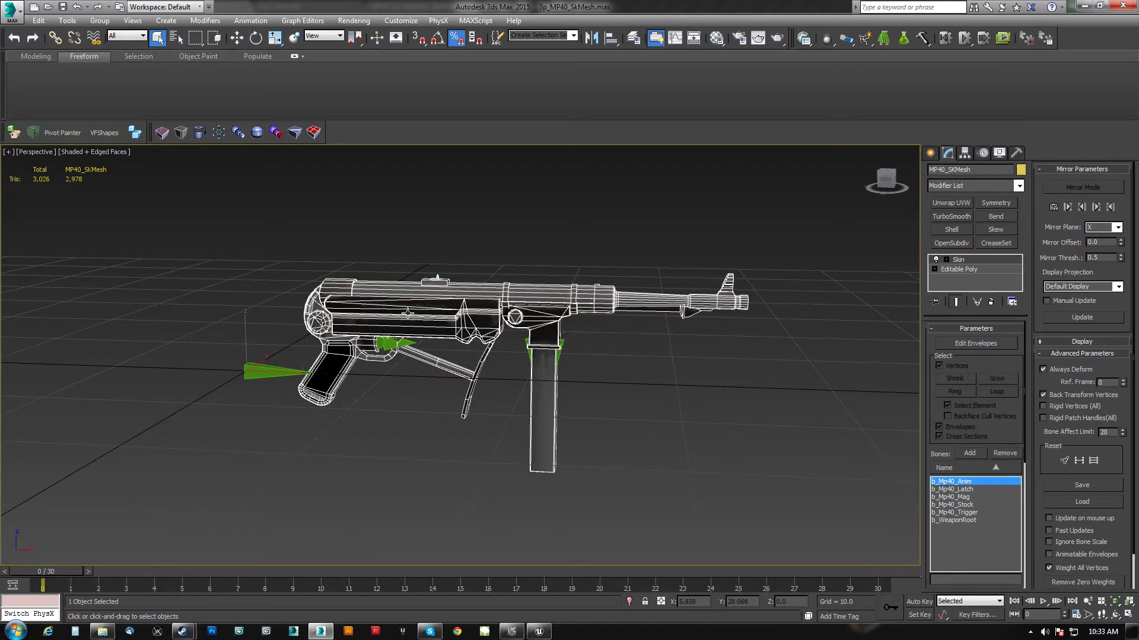
Collapse the Skin modifier on MP40_SkMesh into the Editable Poly
middle_click_drag(408, 313, 484, 313)
right_click(959, 261)
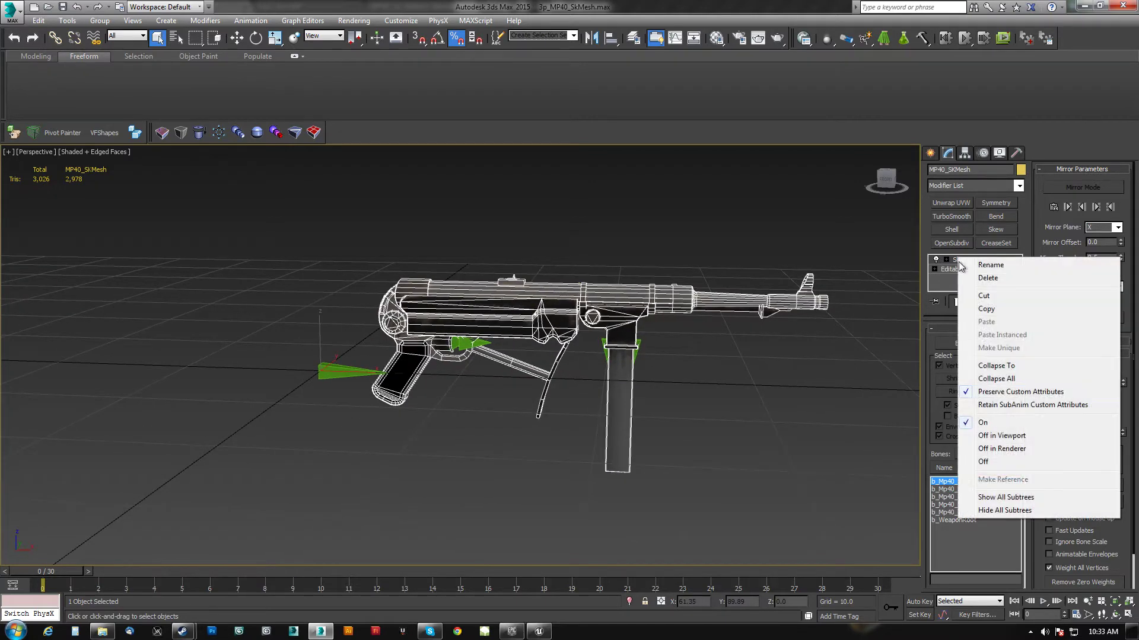
left_click(997, 365)
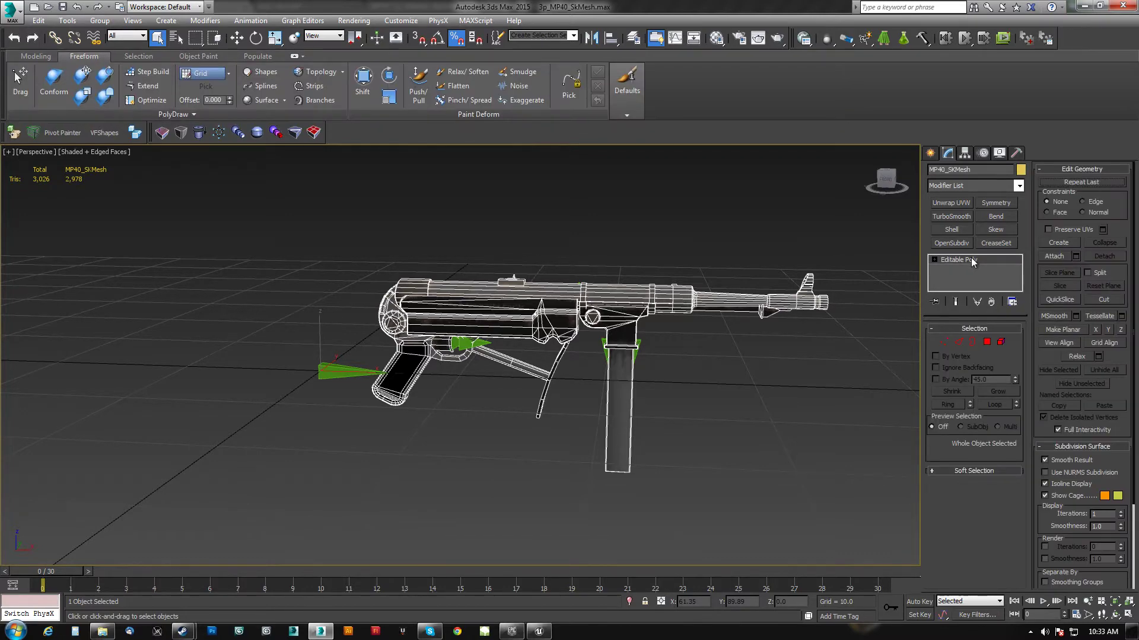
Apply a new Skin modifier to the collapsed MP40_SkMesh
left_click(1018, 185)
scroll(1012, 348, "down", 10)
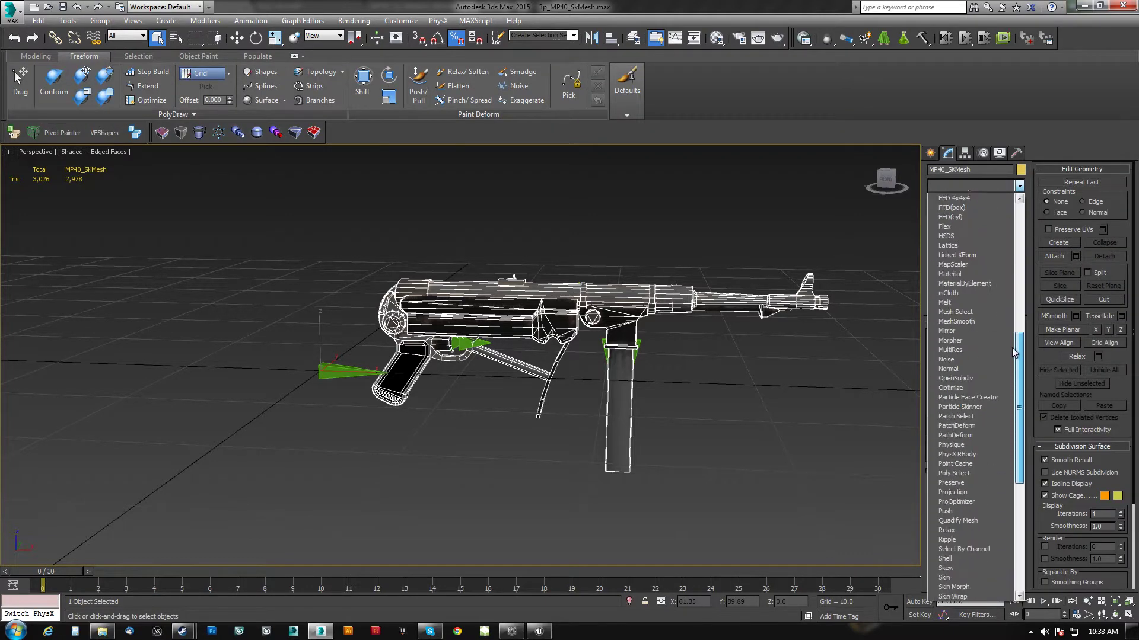
left_click(945, 530)
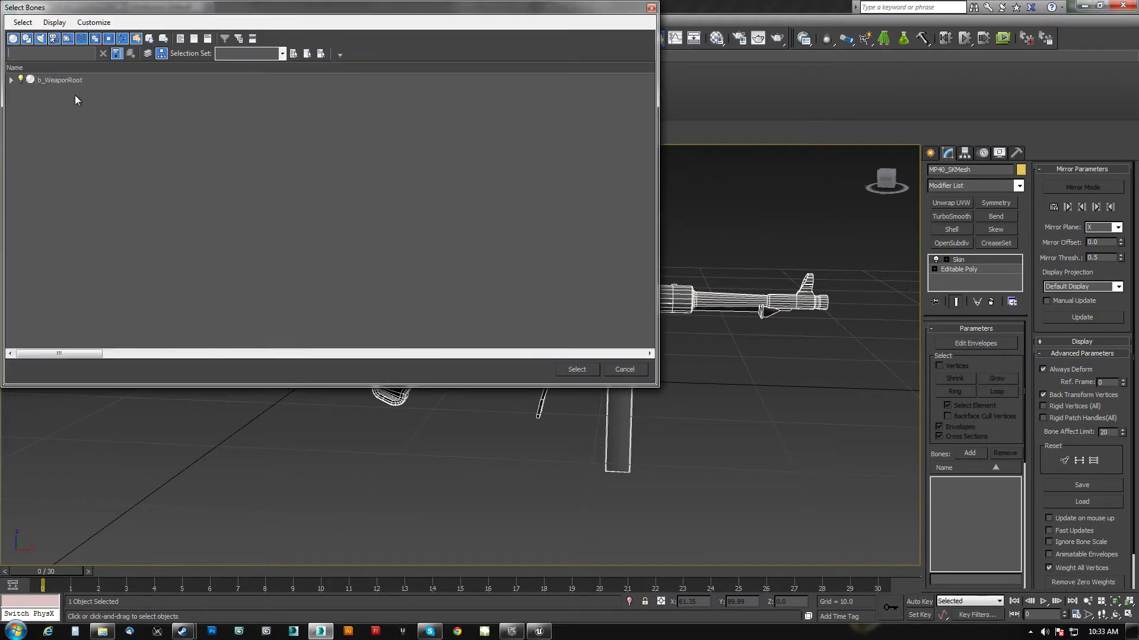
Add b_WeaponRoot together with its child bones to the new Skin modifier
left_click(37, 80)
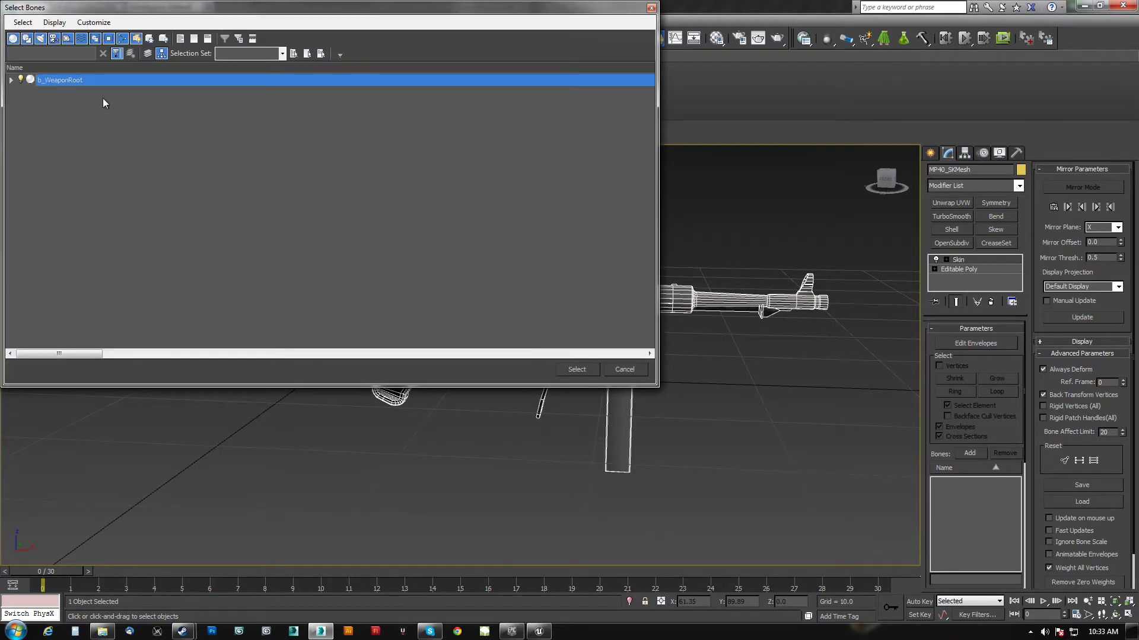
left_click(54, 23)
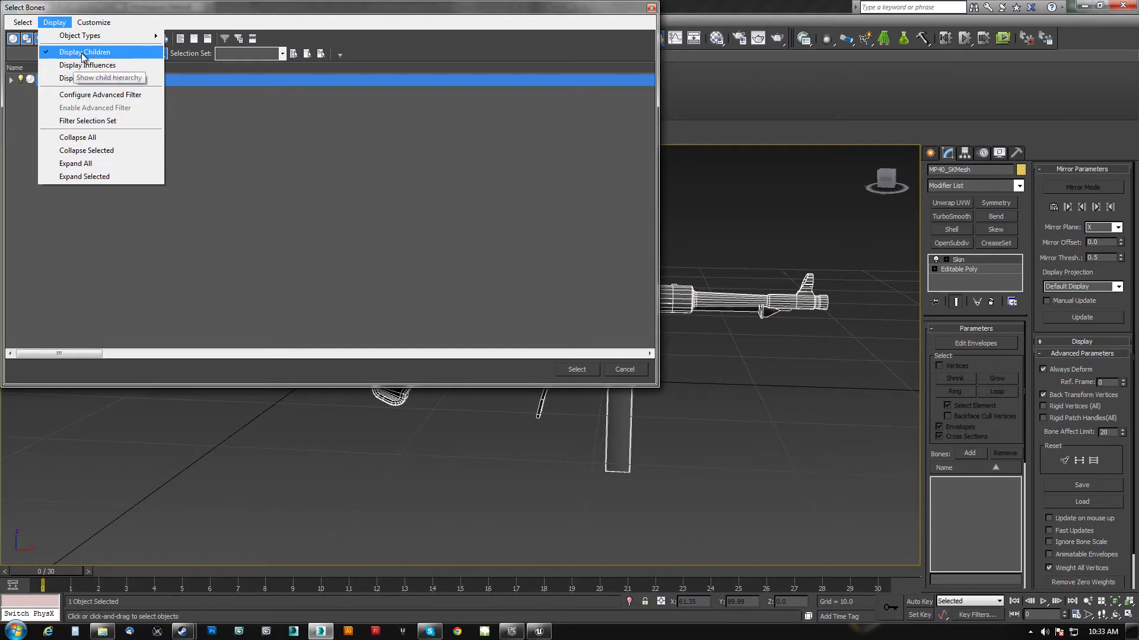
left_click(55, 22)
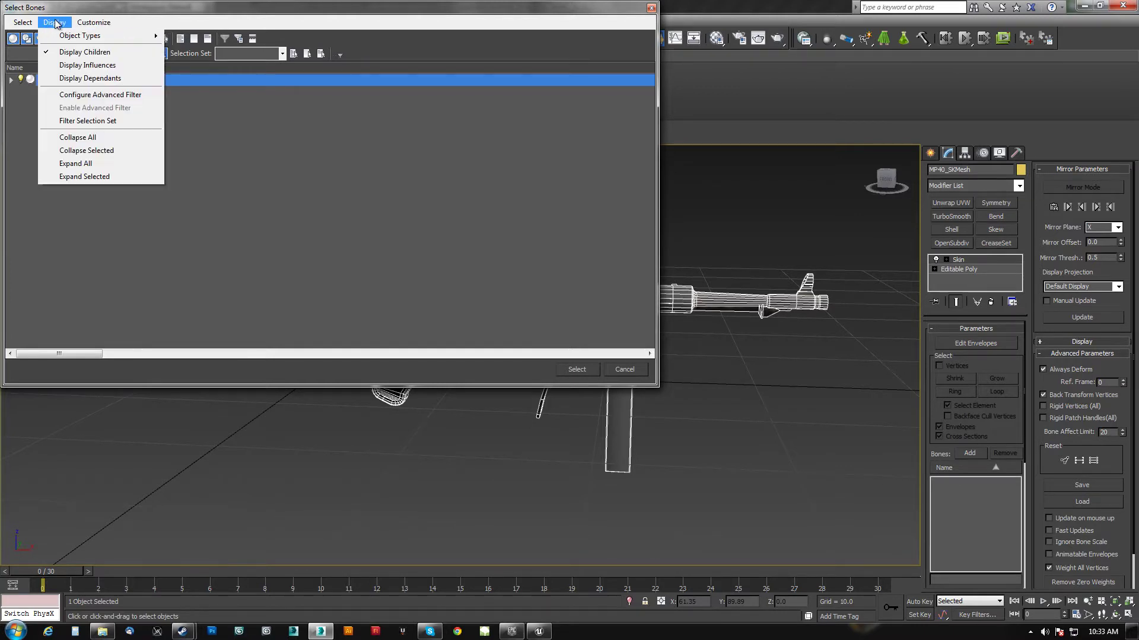
mouse_move(27, 24)
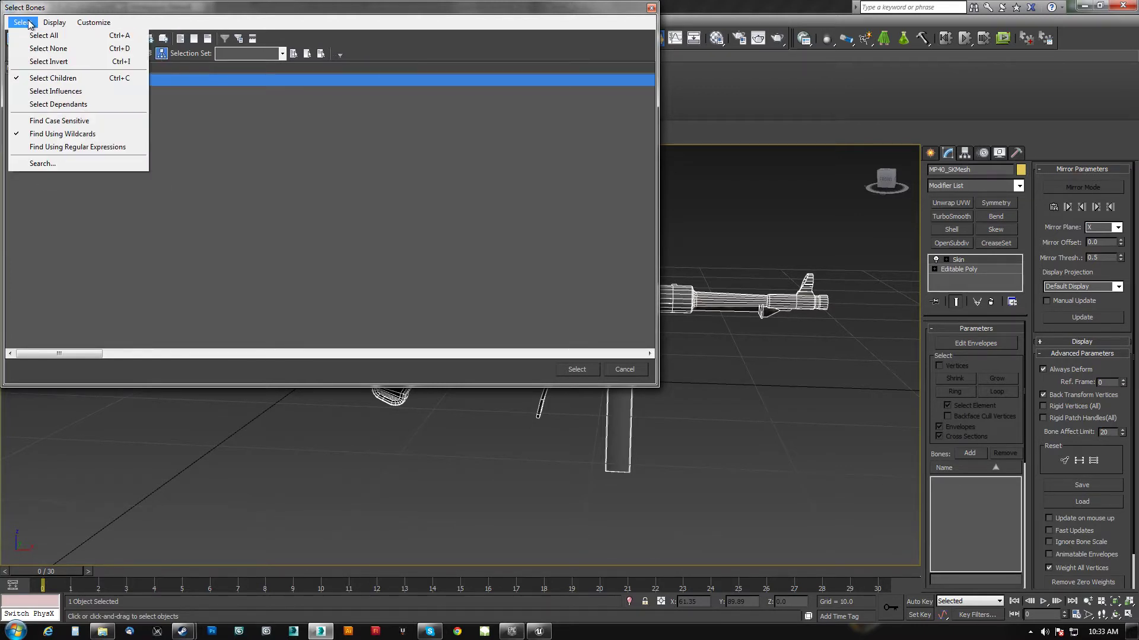
left_click(401, 7)
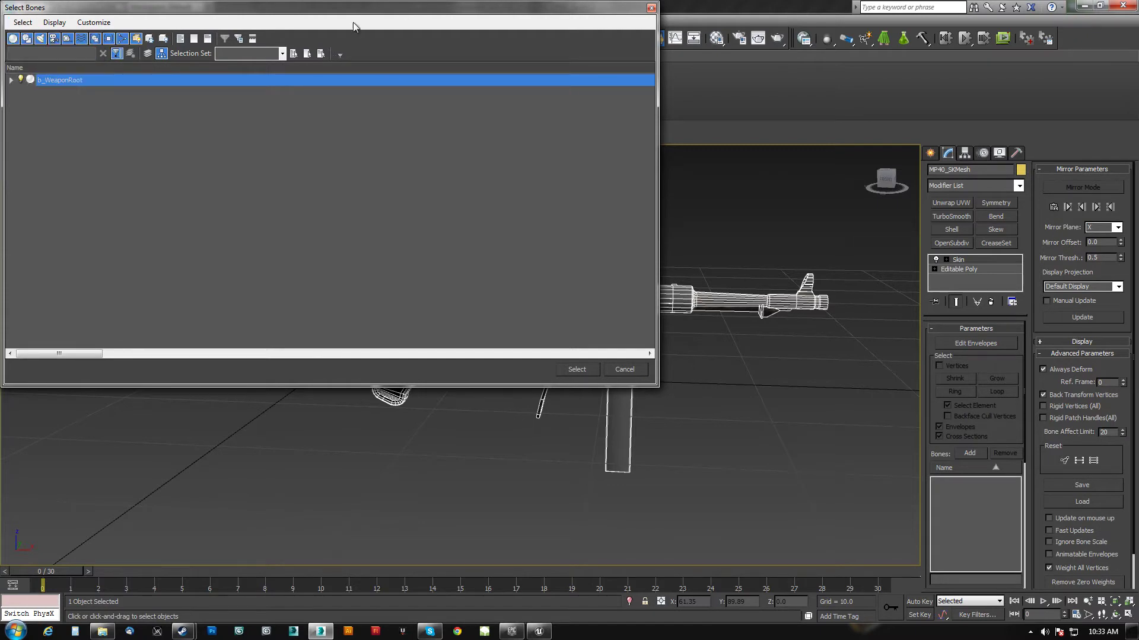
left_click(576, 370)
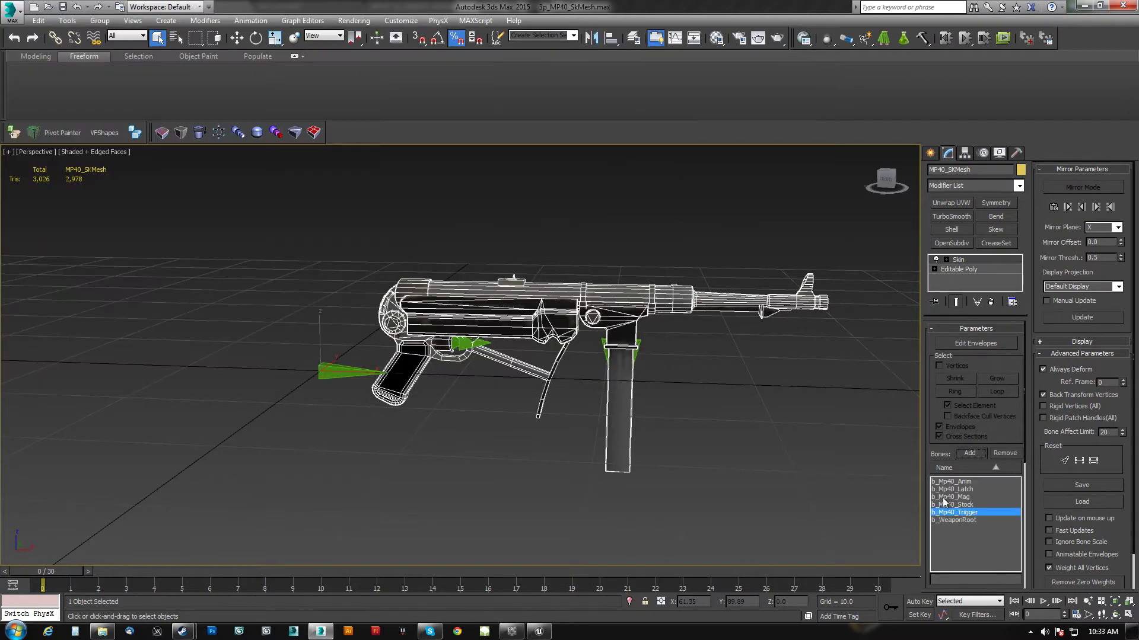
Load the saved skin envelopes from MP40_SkinWeights.env, accepting the matching bone order
left_click(1081, 502)
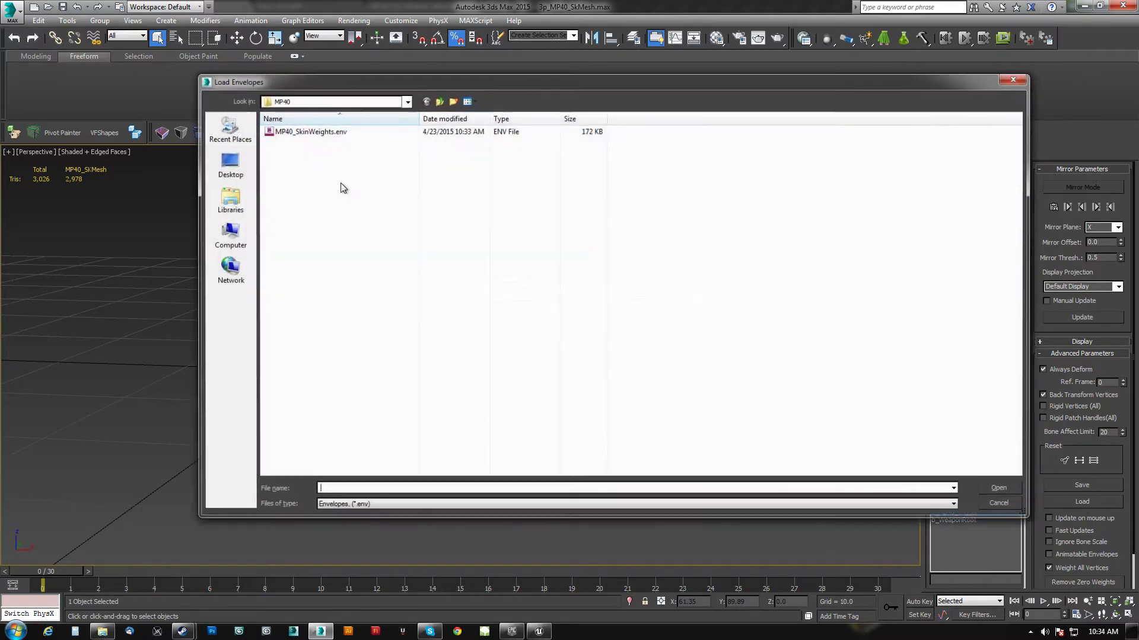
double_click(302, 131)
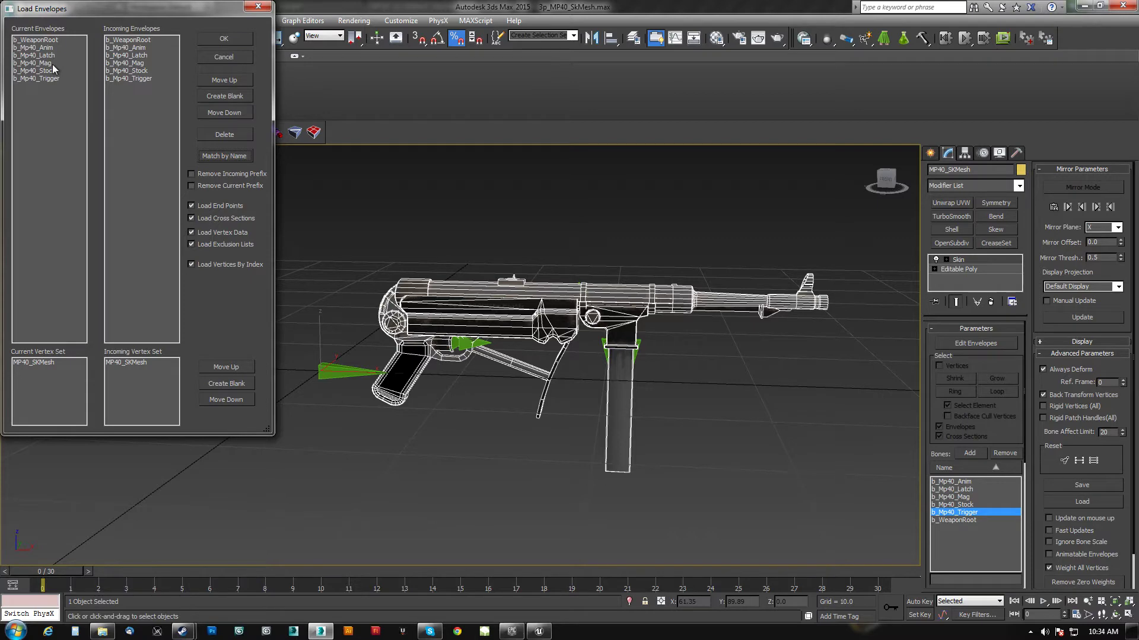
left_click(224, 38)
Select the MP40 mesh with all its bones and export them over the existing MP40_3p_SkMesh.FBX
middle_click_drag(593, 296, 472, 312)
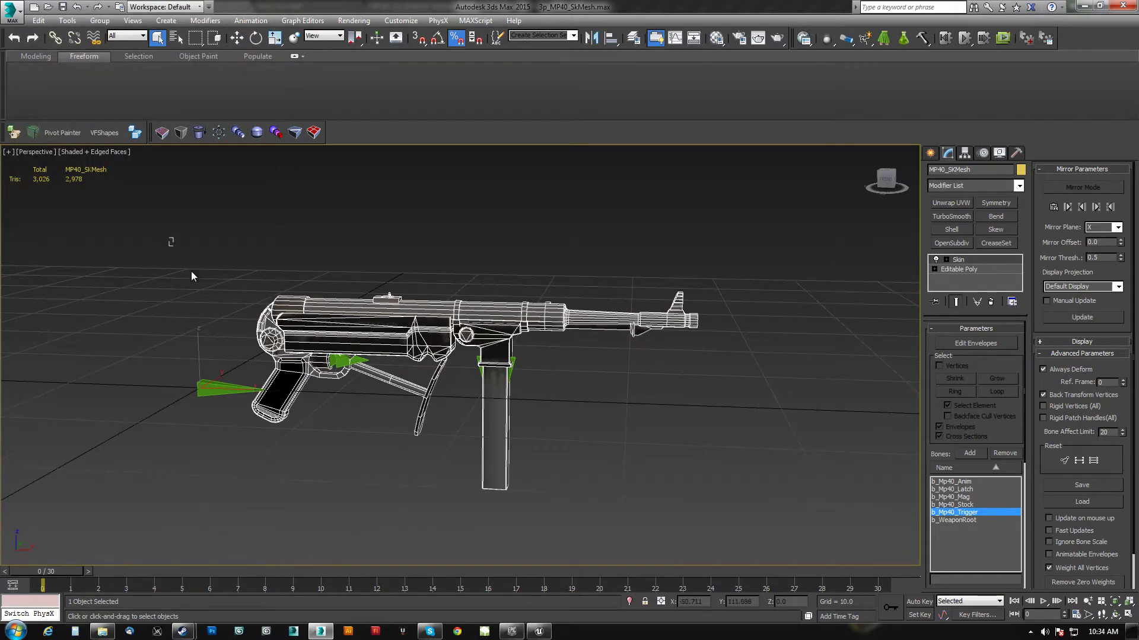
left_click_drag(191, 272, 820, 550)
left_click(14, 132)
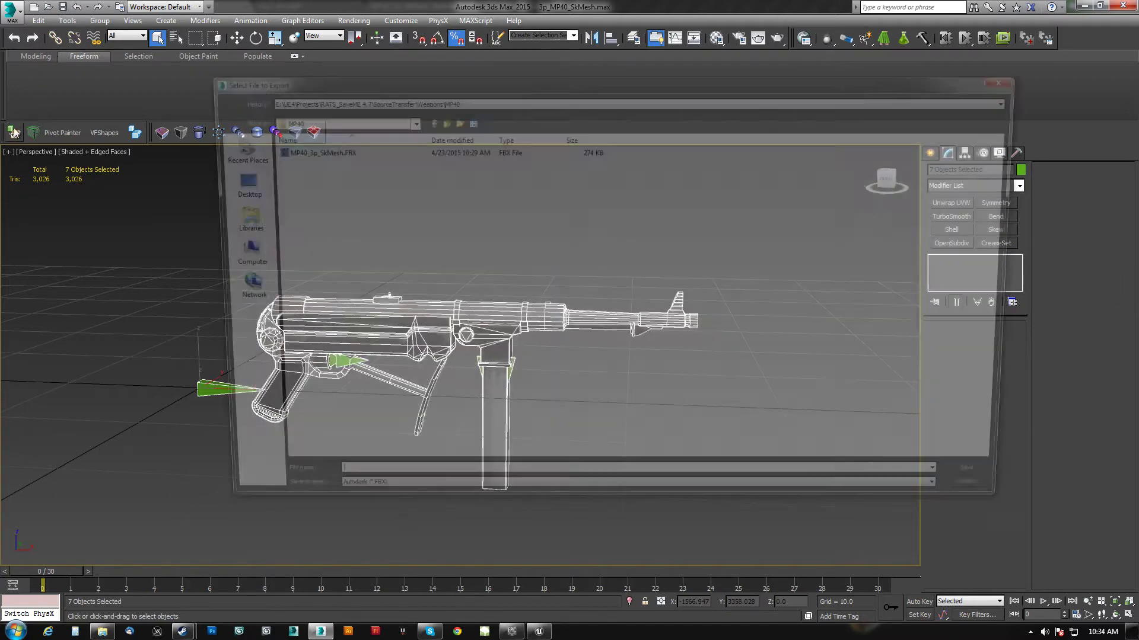
double_click(284, 150)
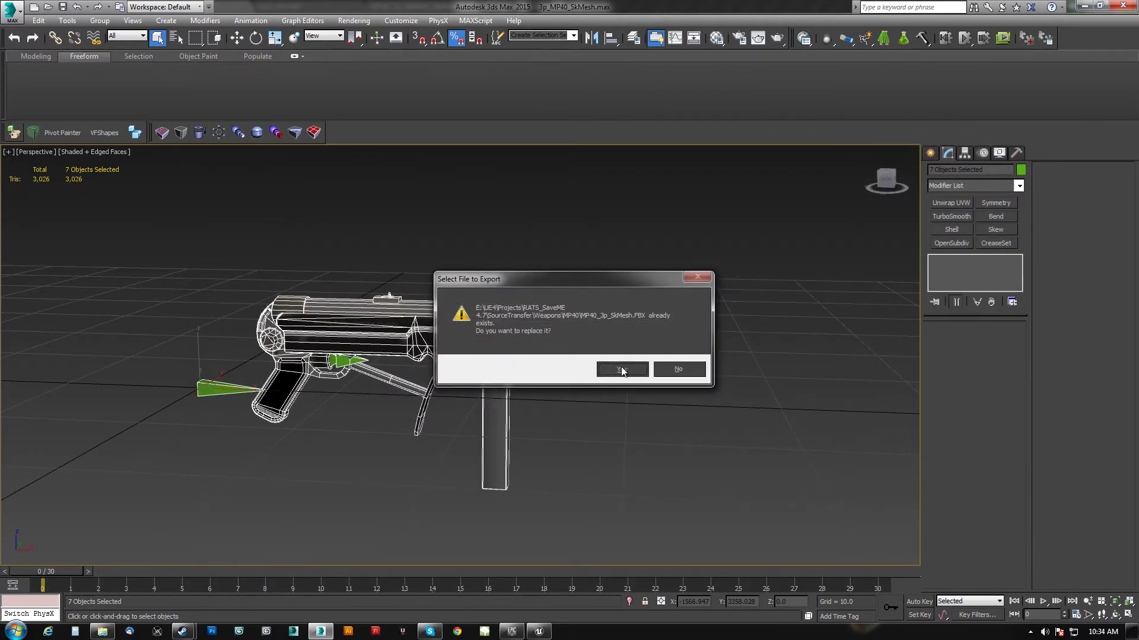
left_click(621, 369)
left_click(512, 388)
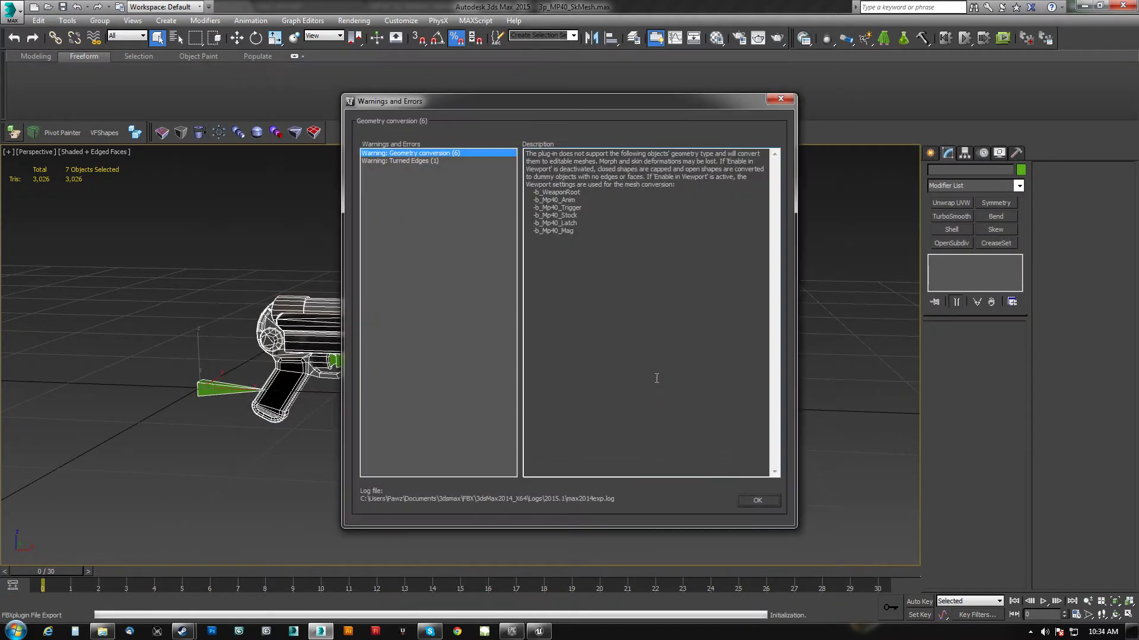
left_click(750, 500)
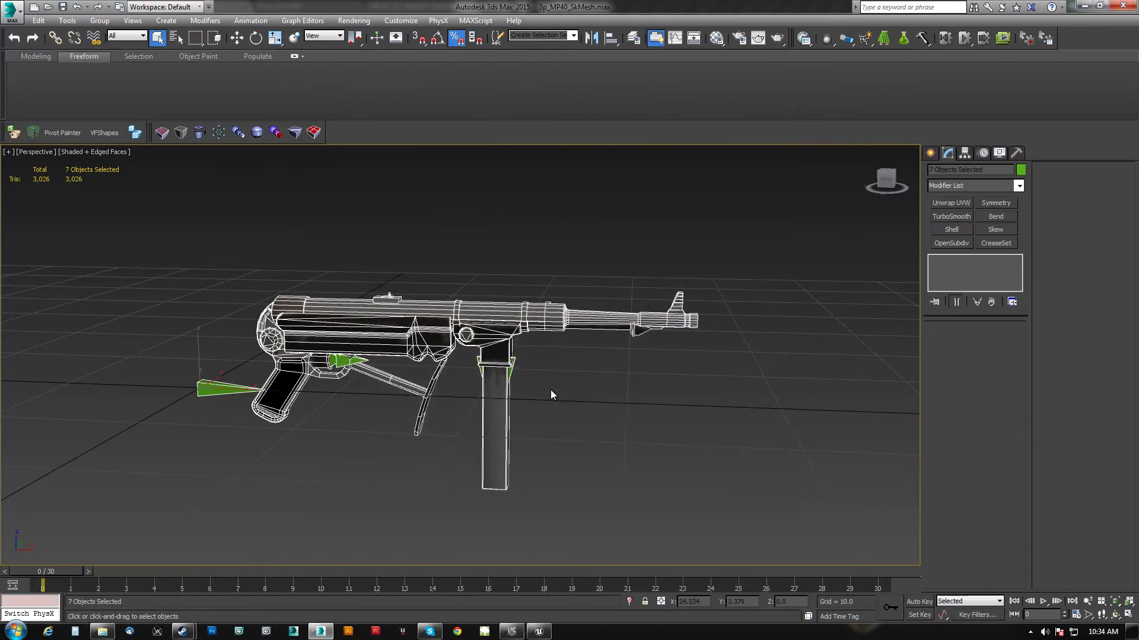
Switch to the Unreal Editor and reimport the MP40_3p_SkMesh skeletal mesh in the World_Persistent level's content browser
left_click(549, 634)
left_click(71, 7)
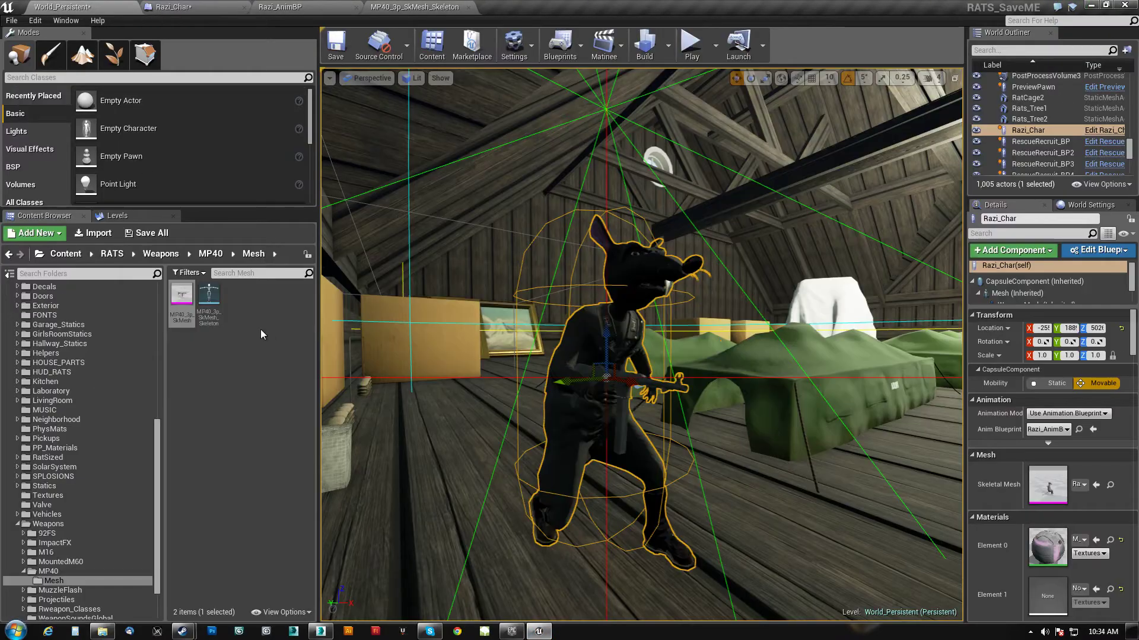
right_click(182, 295)
left_click(214, 368)
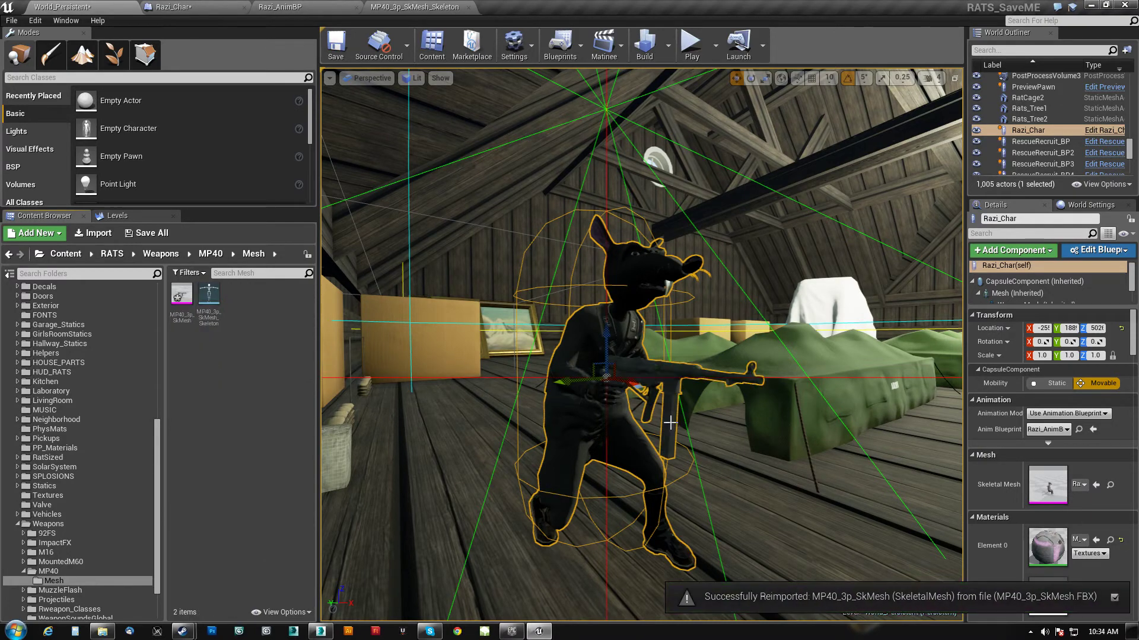
Examine the reimported MP40 in its mesh preview and in the character's hand in the Razi_Char blueprint
left_click(419, 8)
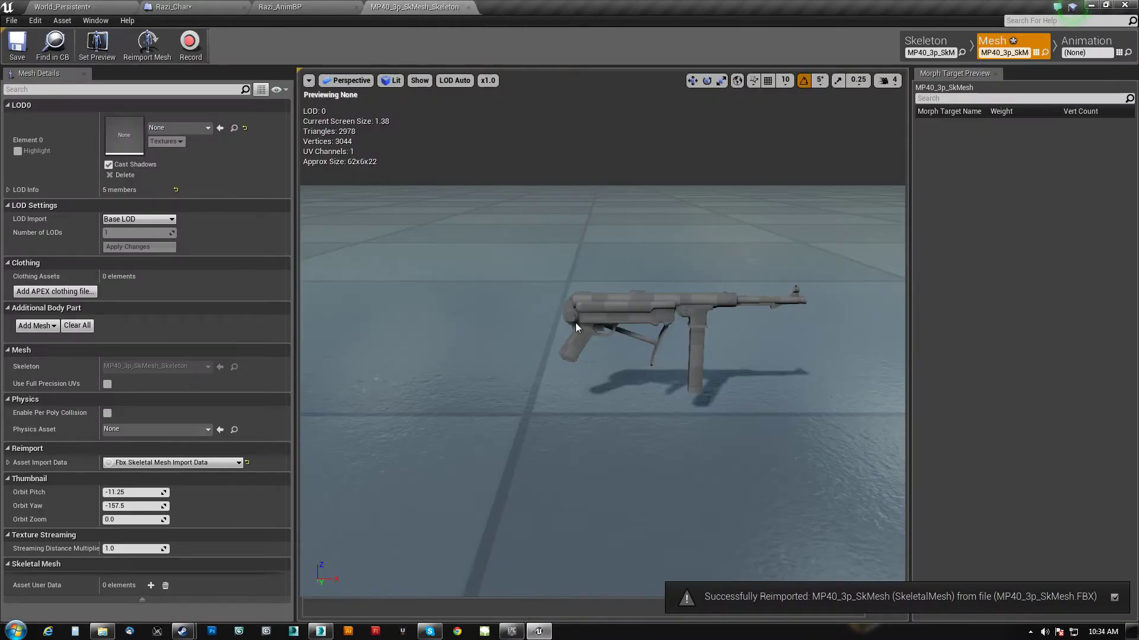
left_click(178, 7)
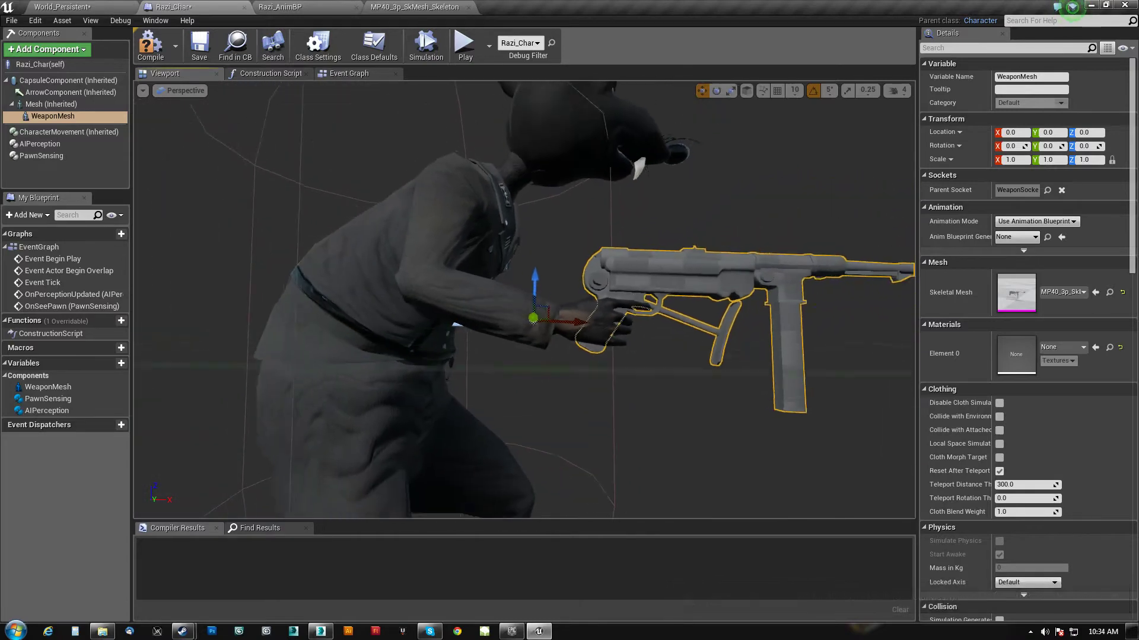
mouse_move(524, 300)
right_mouse_down()
mouse_move(237, 296)
mouse_move(510, 296)
mouse_move(527, 326)
mouse_move(309, 320)
mouse_move(522, 320)
right_mouse_up()
scroll(493, 236, "down", 6)
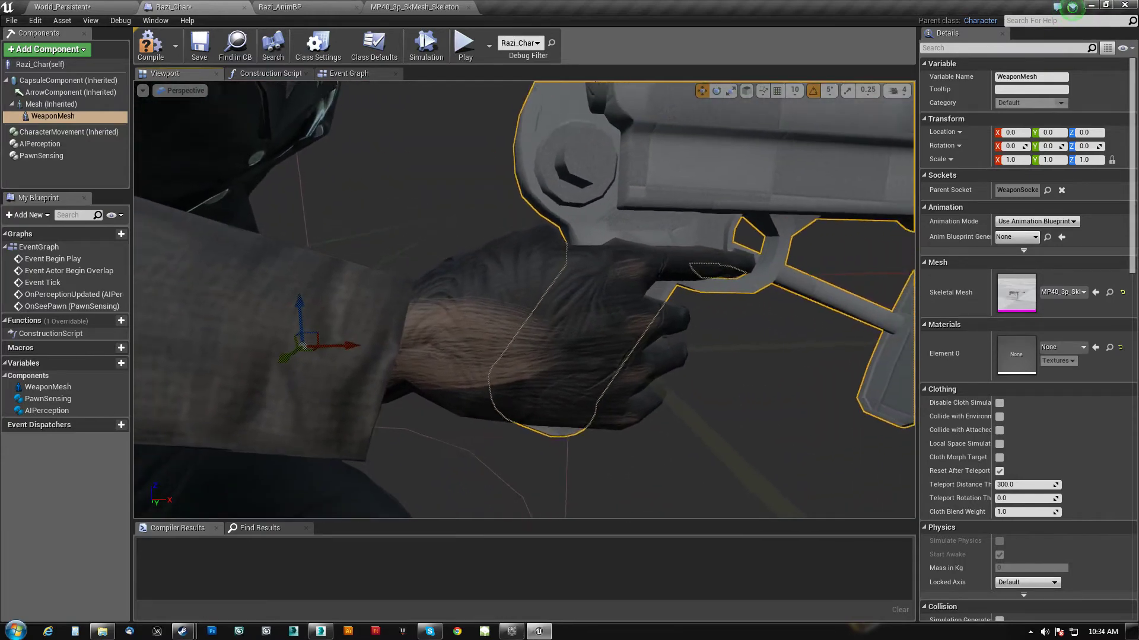
right_click_drag(539, 338, 510, 332)
Switch back to 3ds Max, try rotating the b_Mp40_Anim bone to test the skinning, and undo the rotation
left_click(320, 632)
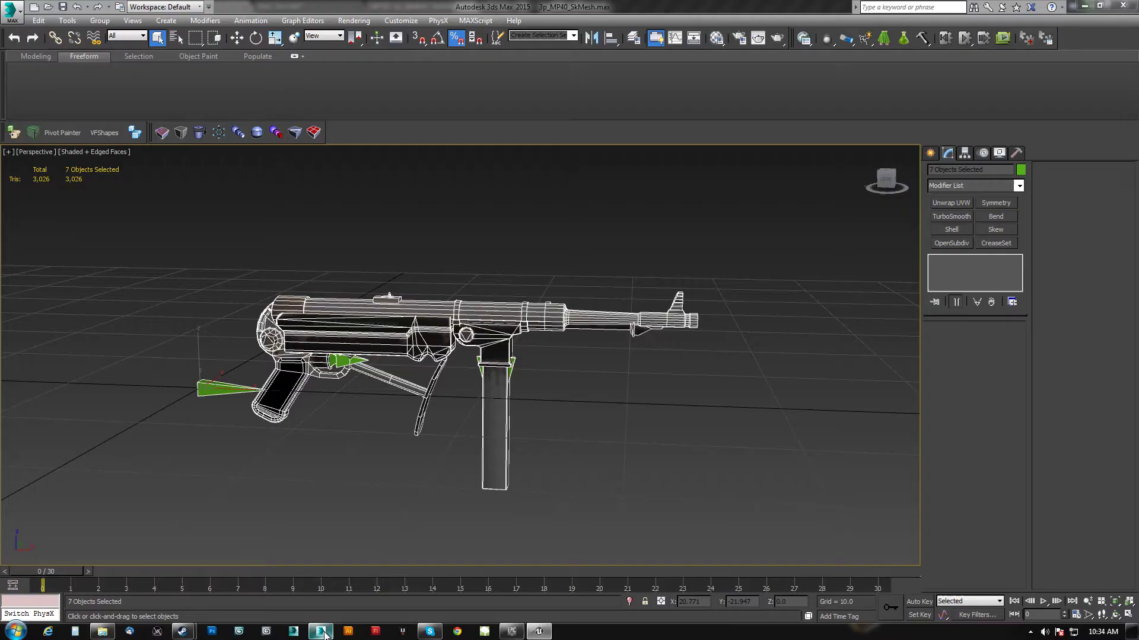
middle_click_drag(510, 368, 539, 360, "alt")
left_click(433, 367)
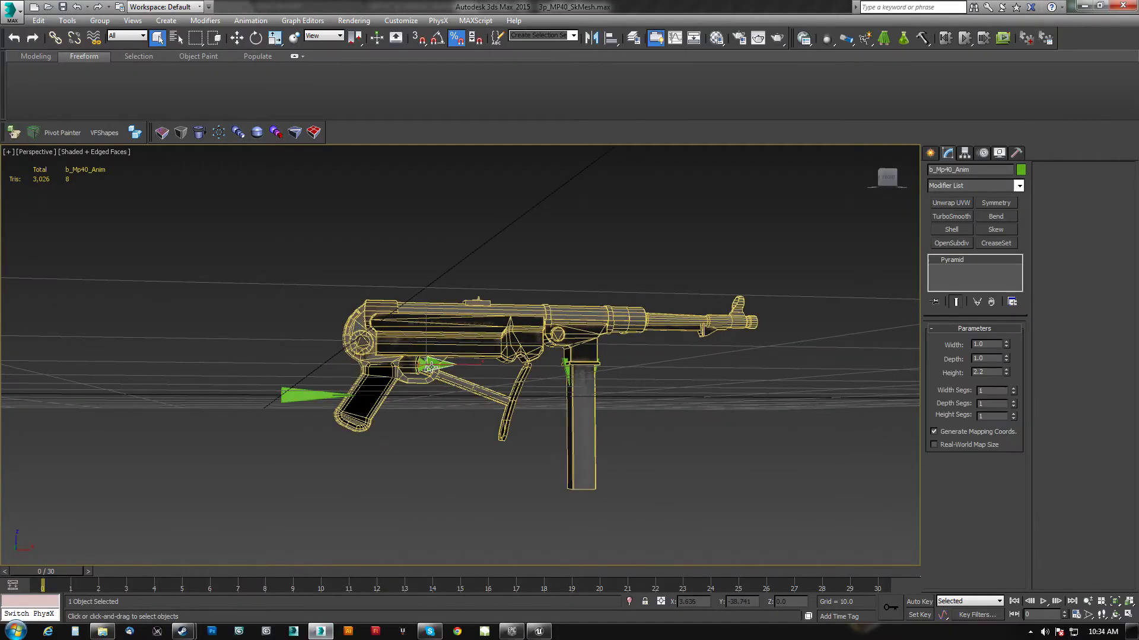
middle_click_drag(433, 368, 431, 378, "alt")
left_click(419, 363)
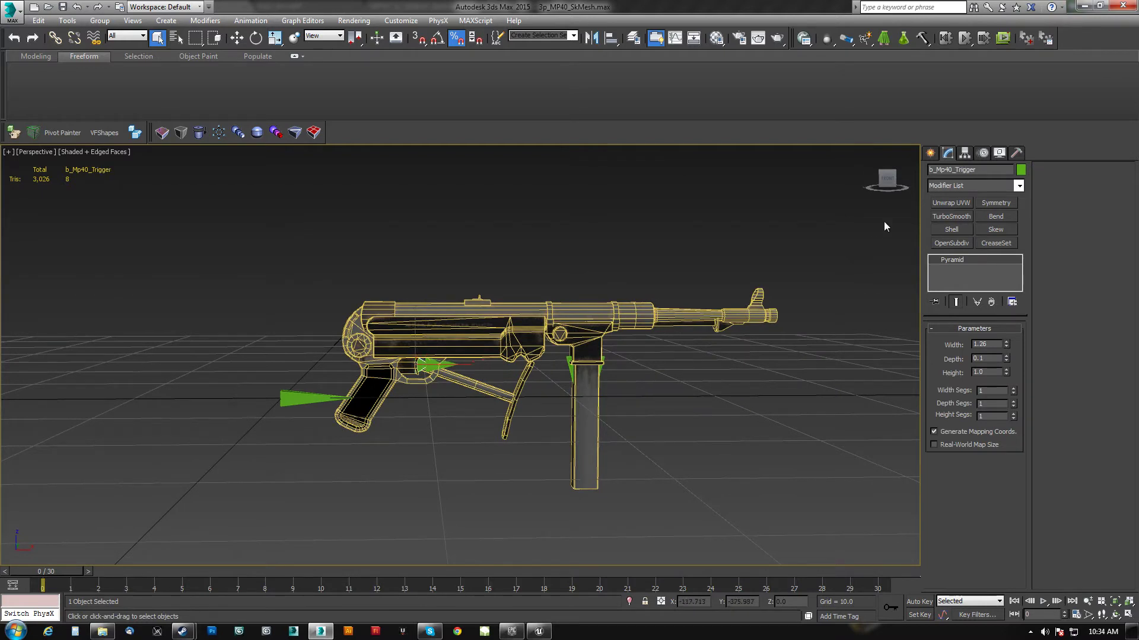
left_click(437, 363)
middle_click_drag(437, 363, 477, 372)
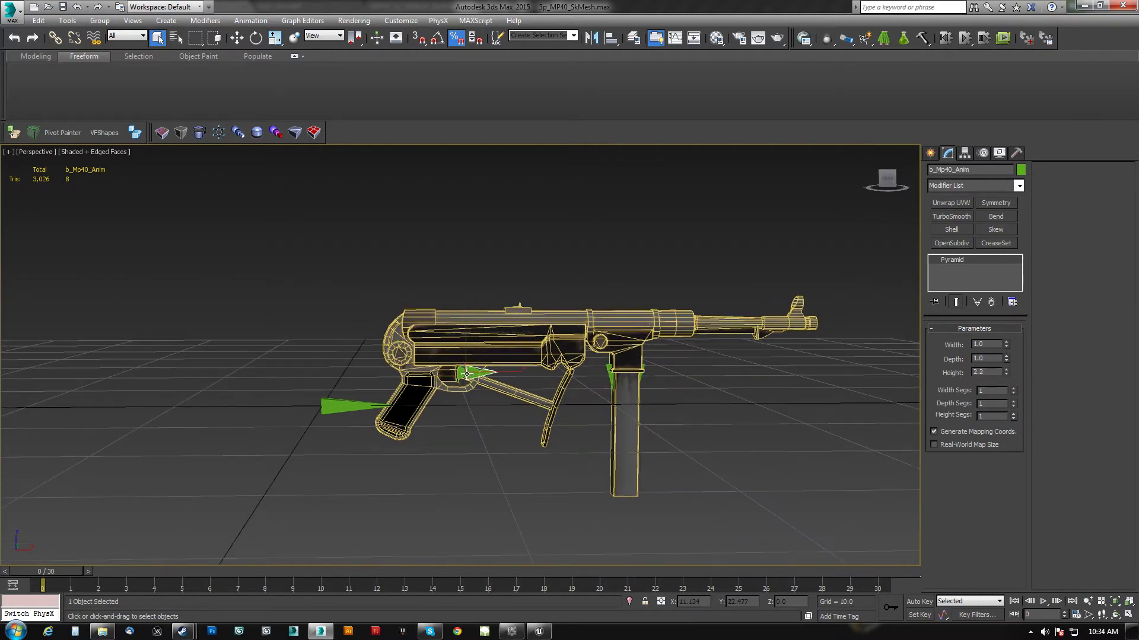
key("e")
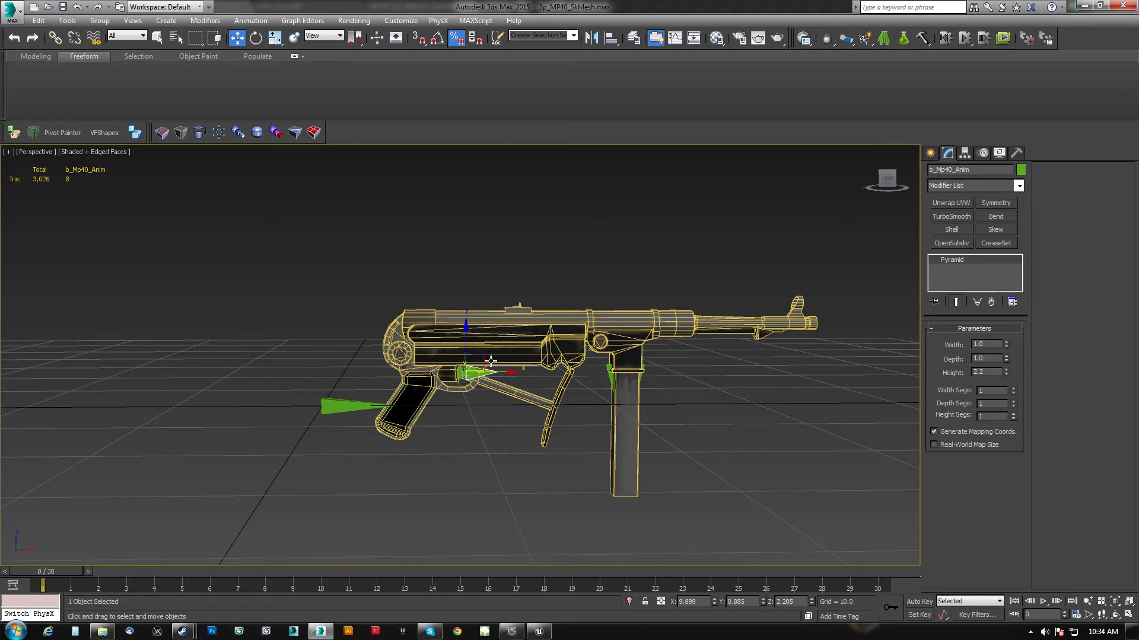
left_click_drag(483, 333, 567, 428)
key("ctrl+z")
key("ctrl+y")
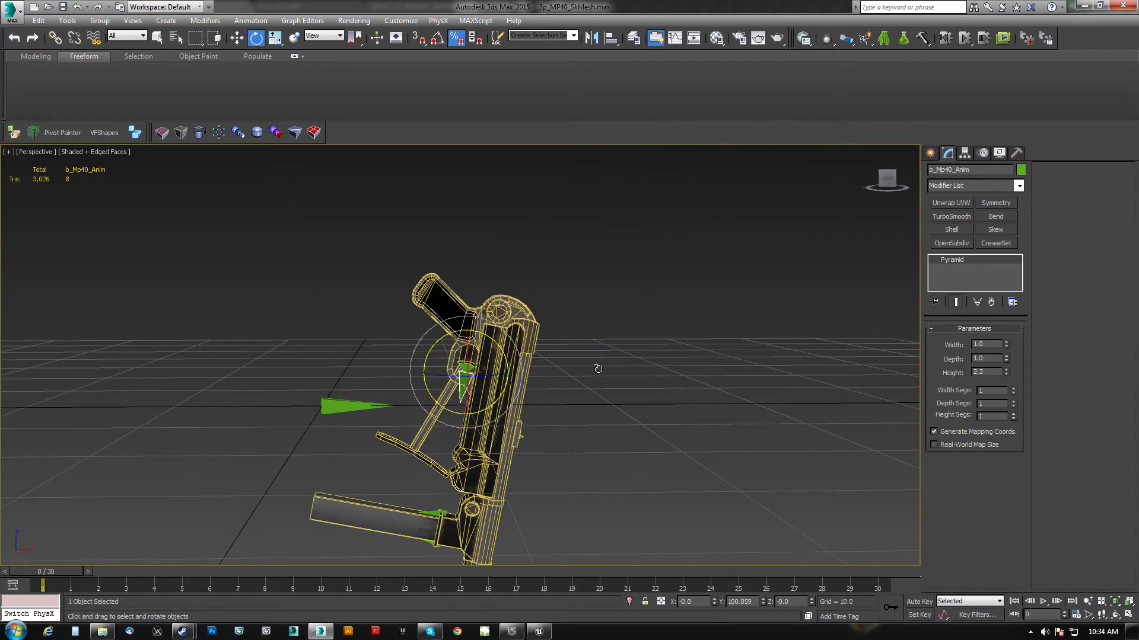
key("ctrl+z")
Try moving b_Mp40_Anim away from the root with the mesh's Skin modifier turned off, and undo the move
key("w")
left_click_drag(474, 349, 274, 323)
middle_click_drag(576, 305, 540, 409)
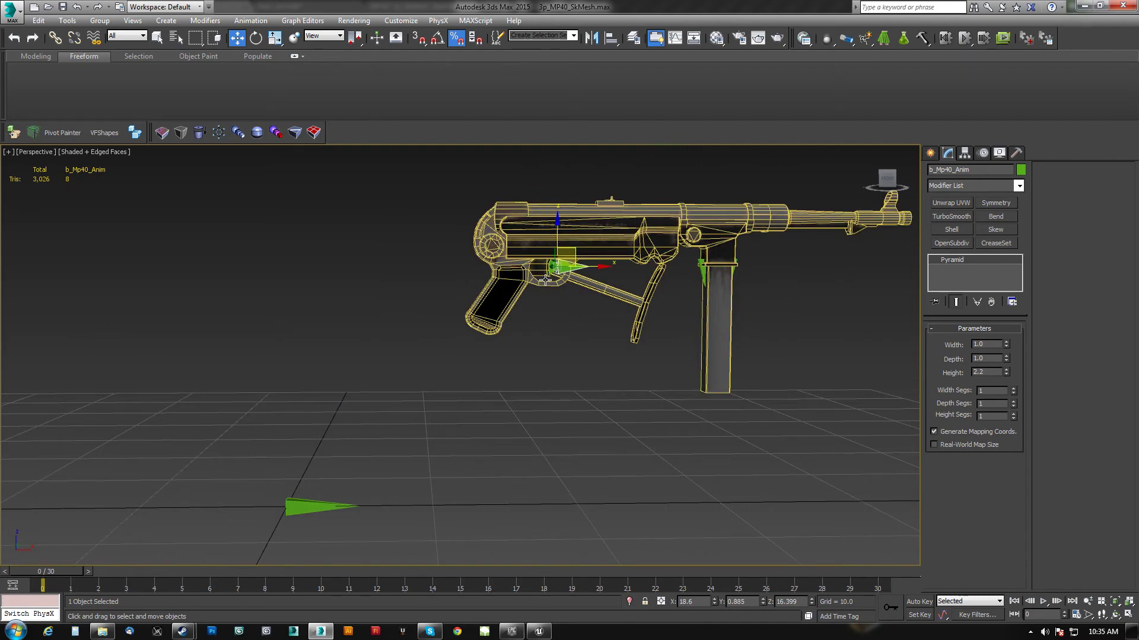
left_click(588, 229)
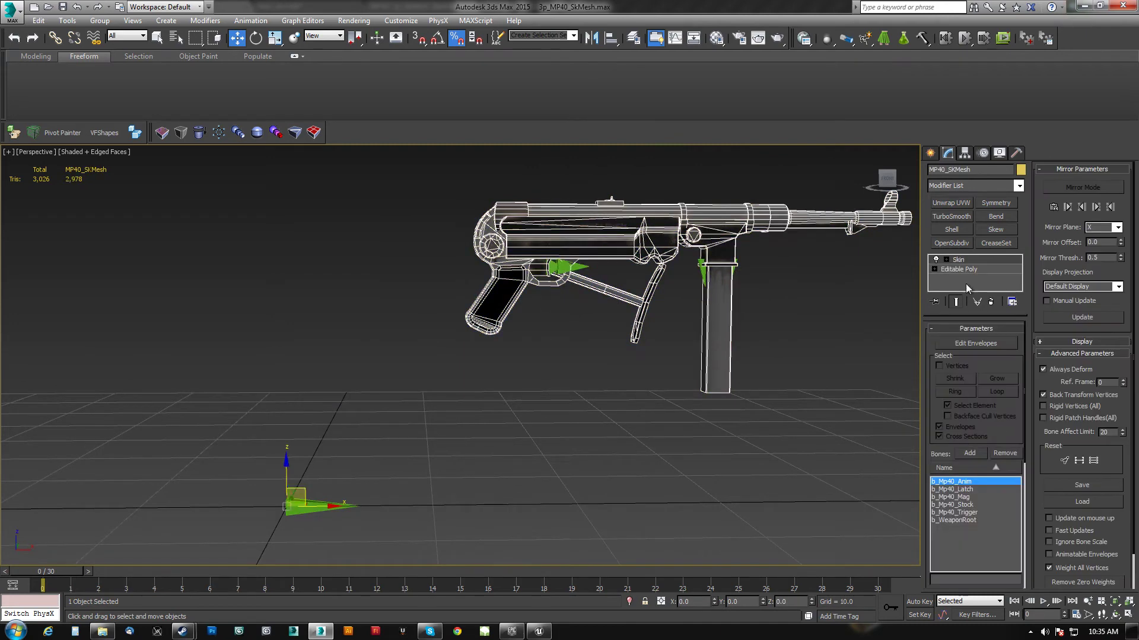
left_click(936, 260)
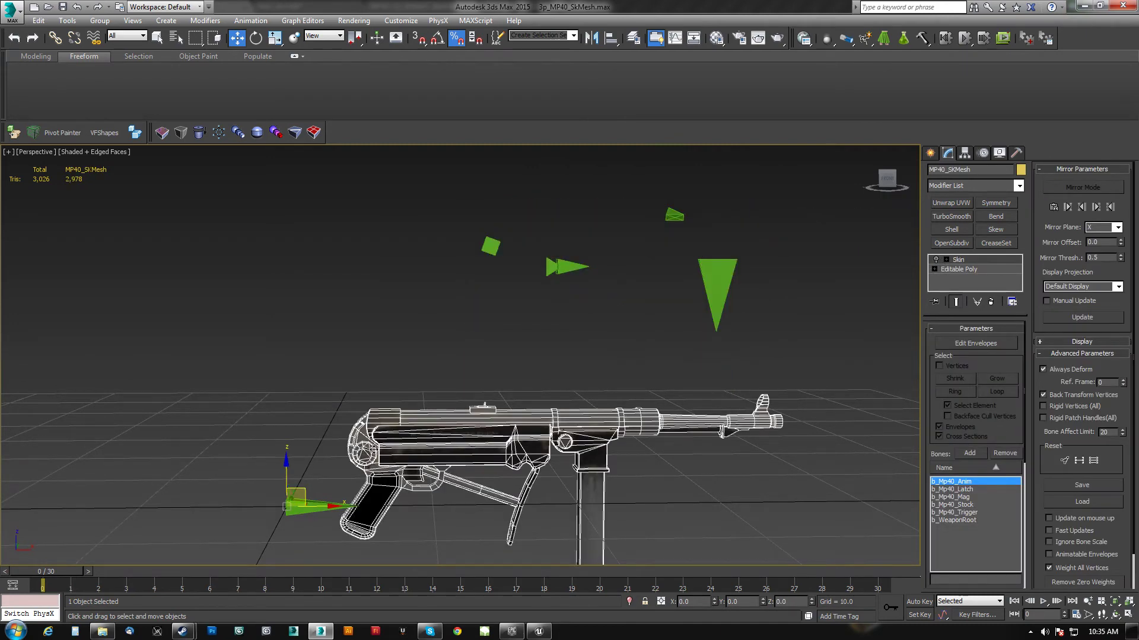
key("ctrl+z")
key("ctrl+z")
Clear the selection and save the MP40 scene
middle_click_drag(493, 415, 546, 342)
left_click(544, 258)
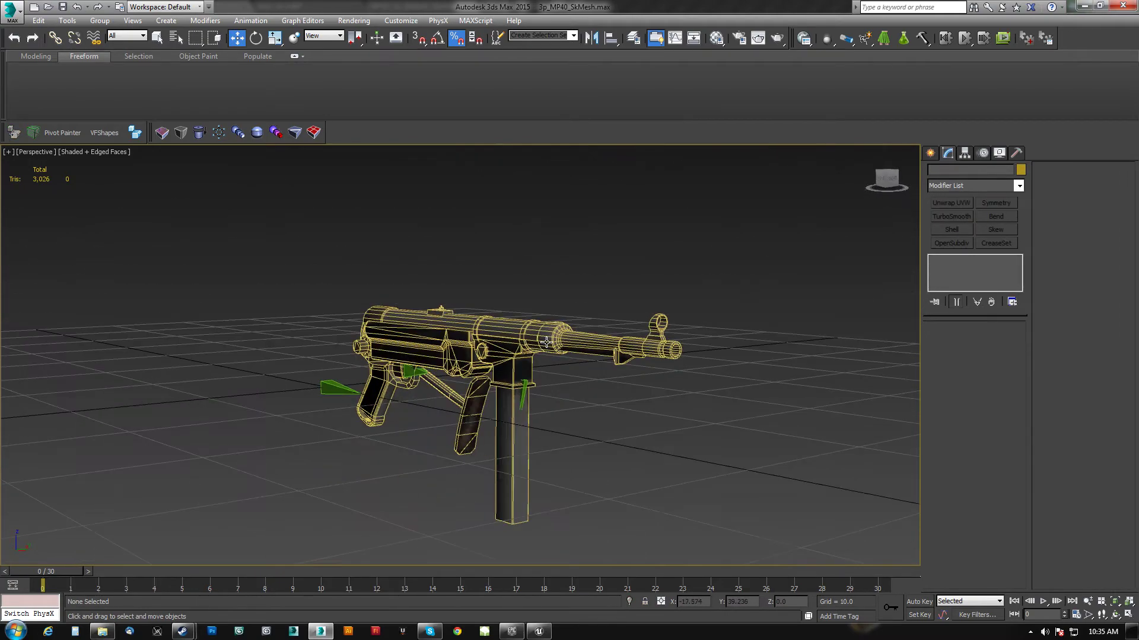
middle_click_drag(430, 335, 490, 358)
left_click(62, 8)
middle_click_drag(595, 299, 717, 472, "alt")
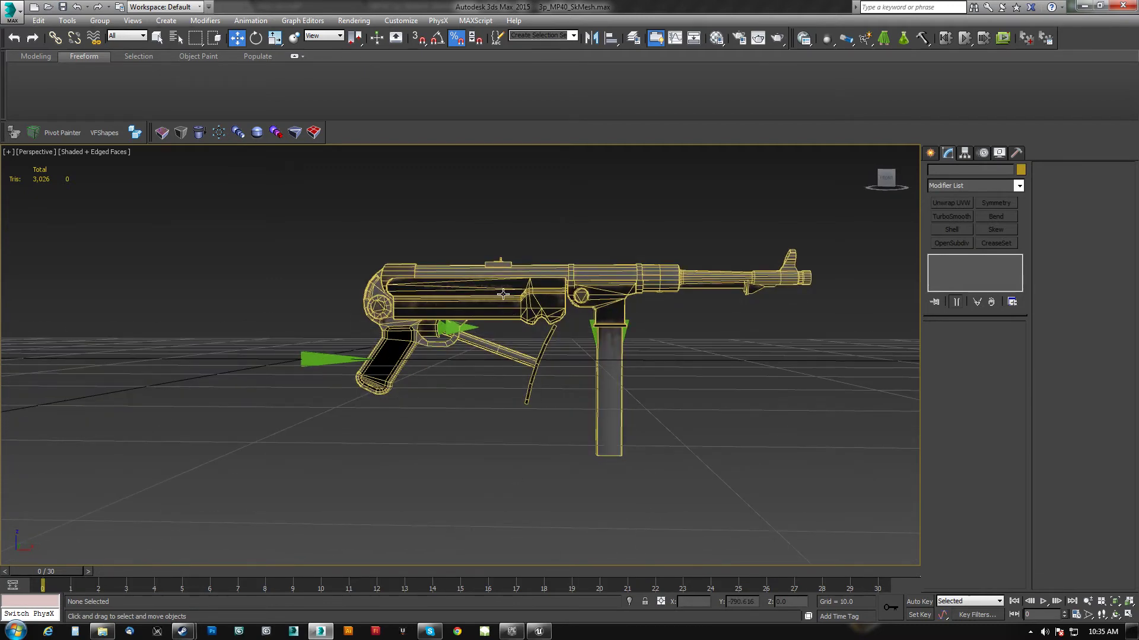
Select MP40_SkMesh and turn its Skin modifier back on
left_click(506, 285)
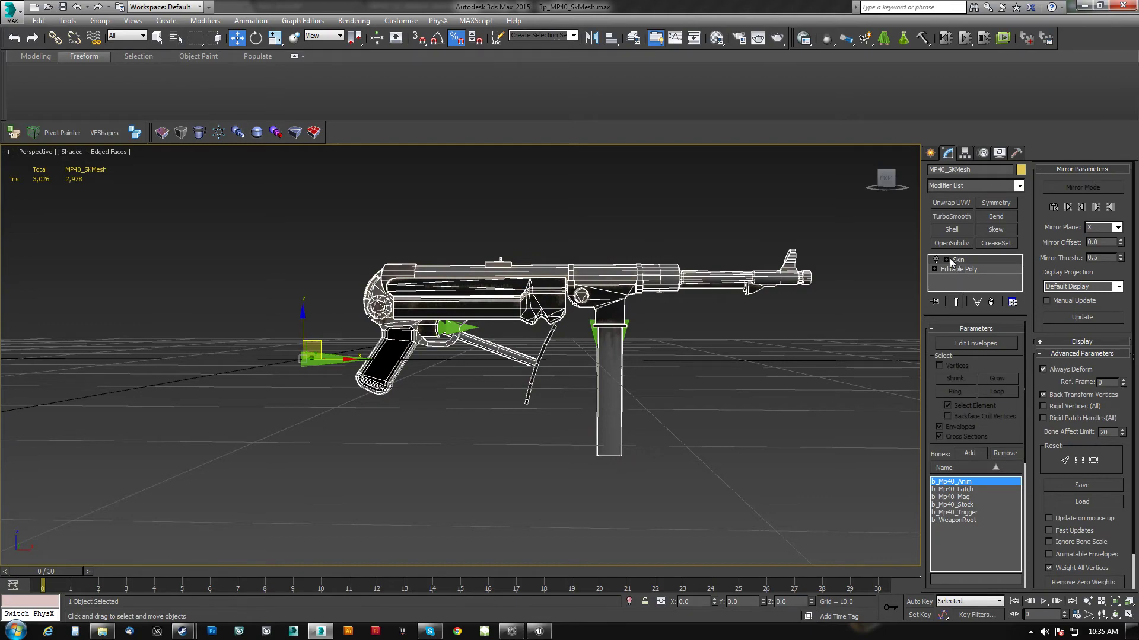
left_click(935, 269)
left_click(935, 269)
Try shifting the trigger bone along the X axis and undo the move
middle_click_drag(457, 291, 486, 286, "alt")
scroll(447, 358, "up", 5)
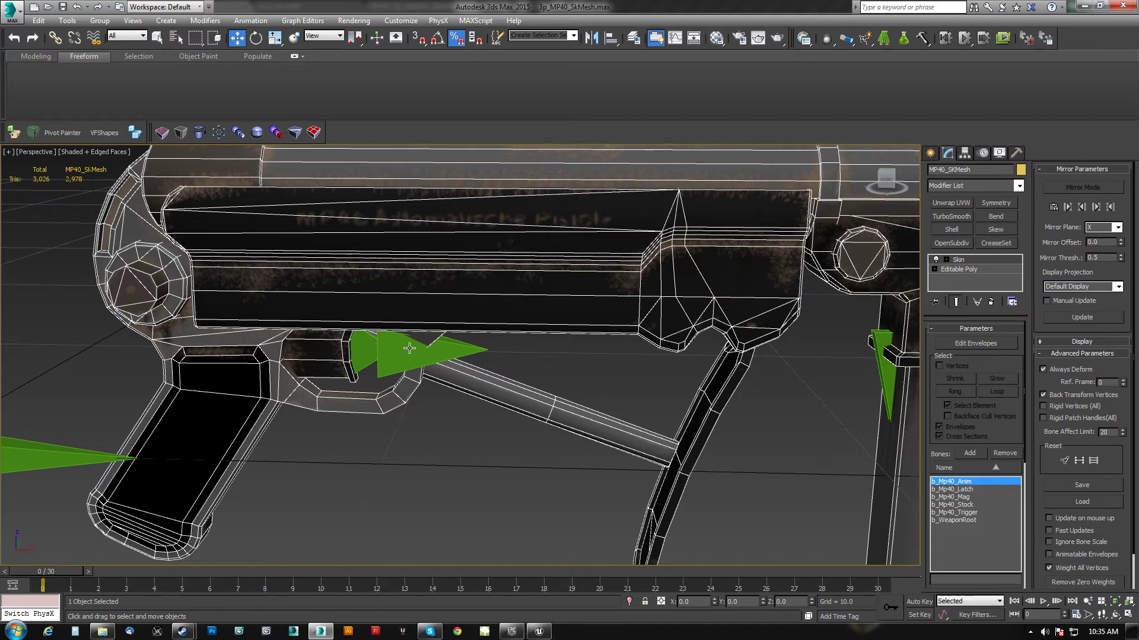
left_click(384, 351)
left_click(359, 351)
left_click_drag(392, 349, 369, 350)
key("ctrl+z")
Try rotating the b_Mp40_Stock bone to swing the folding stock, and undo the rotation
middle_click_drag(494, 396, 582, 390, "alt")
left_click(484, 356)
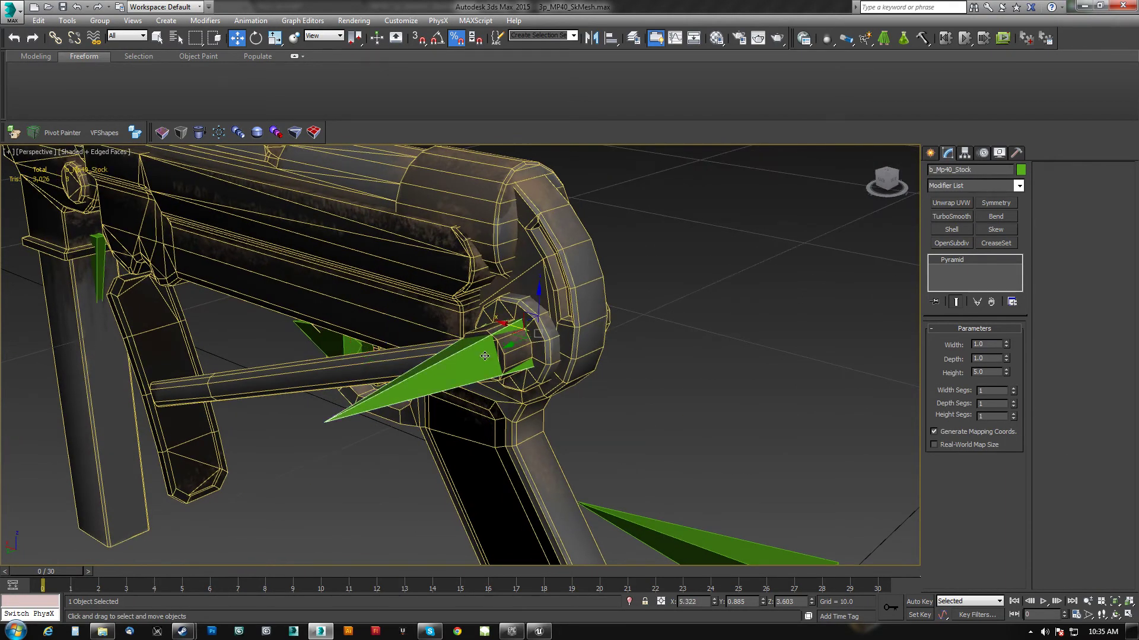
key("e")
mouse_move(556, 308)
left_mouse_down()
mouse_move(569, 322)
mouse_move(542, 299)
left_mouse_up()
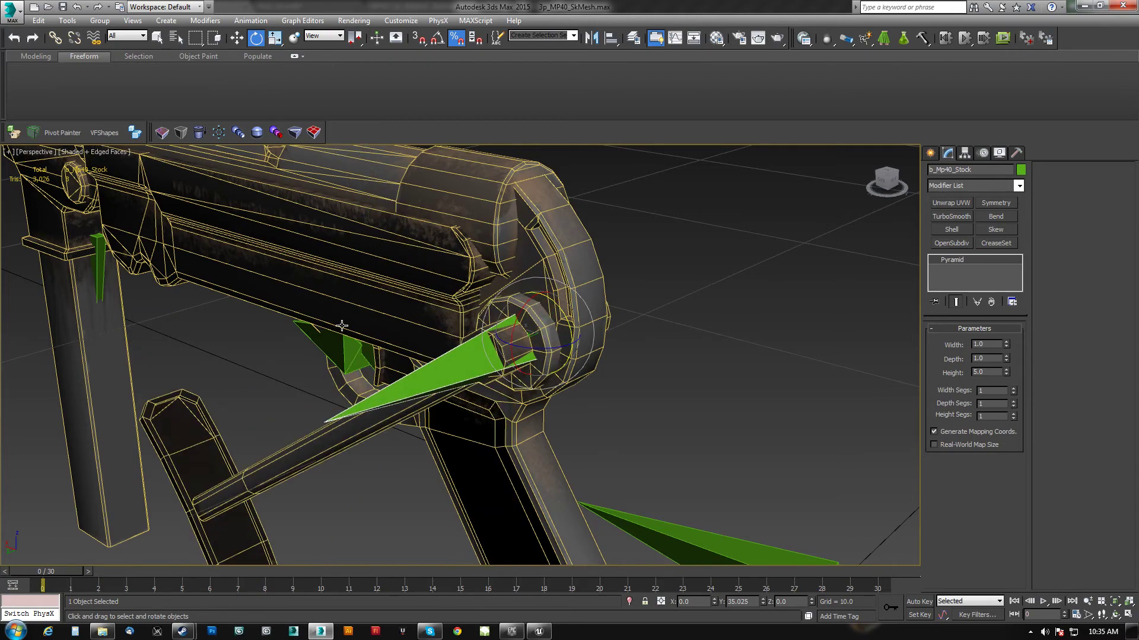
key("ctrl+z")
Try lowering the b_Mp40_Mag bone to pull the magazine down, and undo the move
middle_click_drag(237, 260, 519, 297)
left_click(388, 294)
key("w")
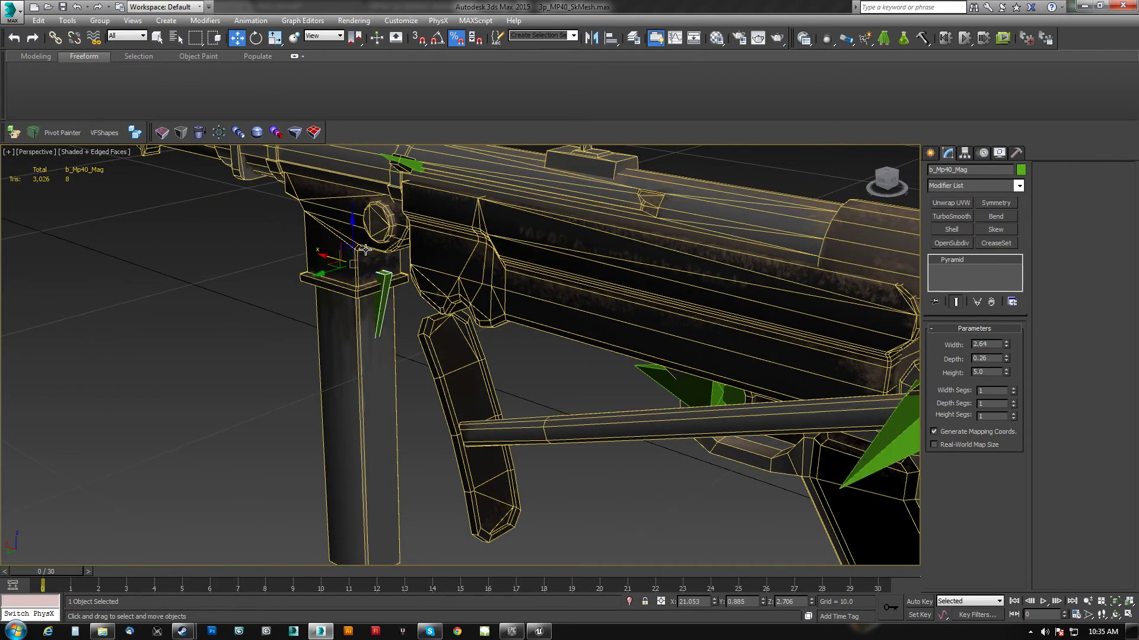
left_click_drag(350, 225, 350, 277)
key("ctrl+z")
Reselect MP40_SkMesh and inspect how the gun sits relative to its root bone from several angles
scroll(411, 396, "down", 5)
middle_click_drag(673, 435, 320, 404, "alt")
scroll(528, 394, "up", 3)
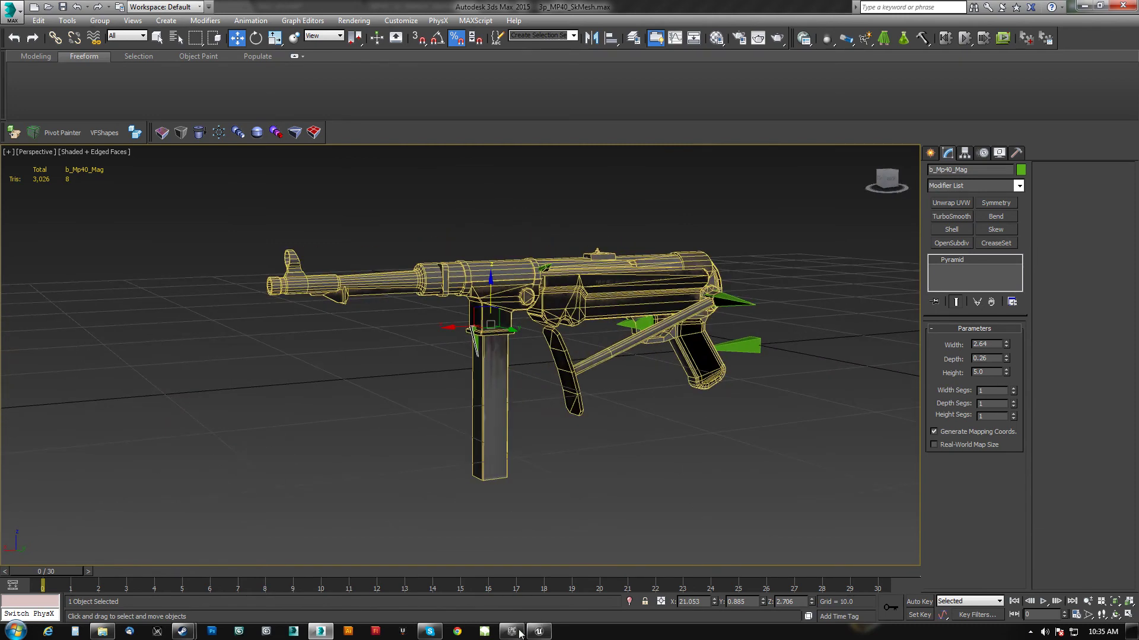
middle_click_drag(637, 432, 603, 414, "alt")
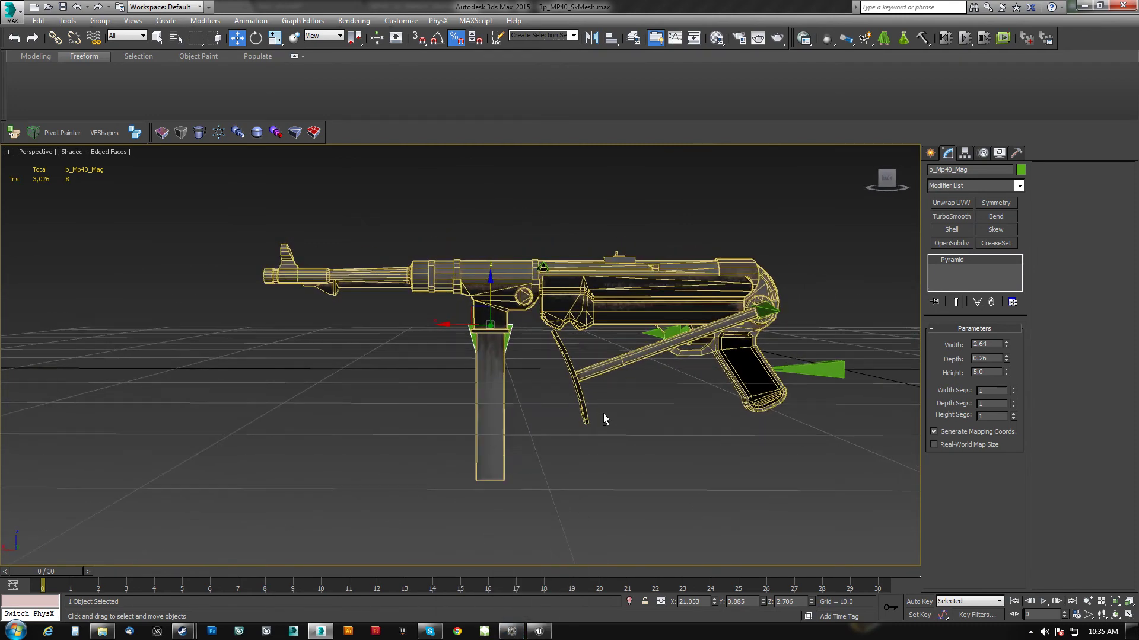
left_click(631, 297)
middle_click_drag(555, 322, 754, 301, "alt")
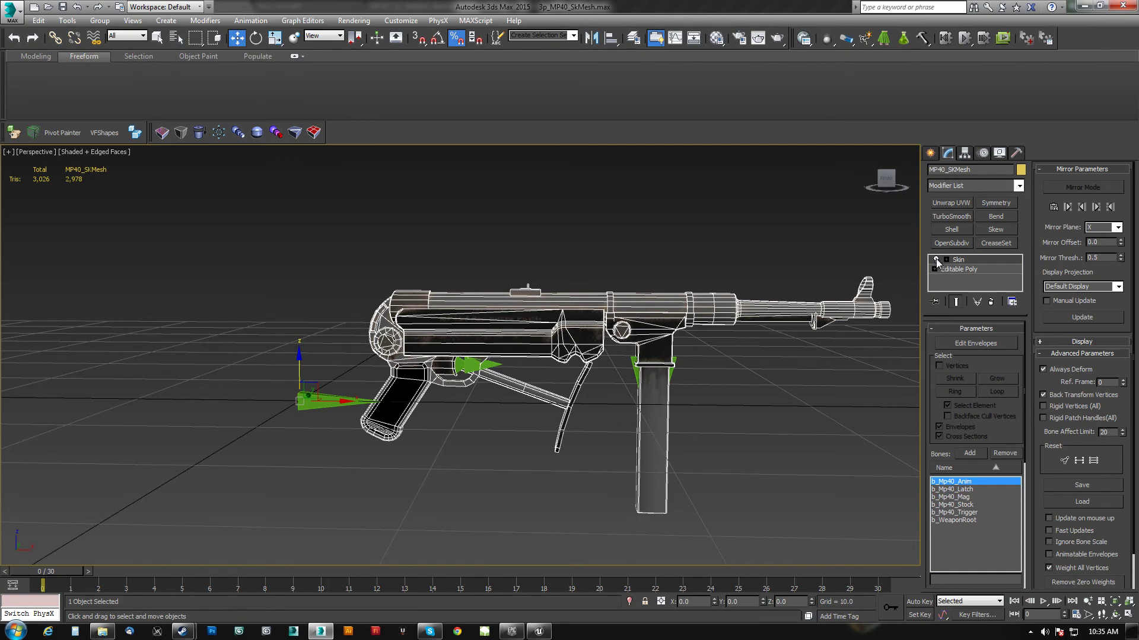
middle_click_drag(606, 360, 517, 371, "alt")
middle_click_drag(406, 345, 449, 340, "alt")
middle_click_drag(569, 344, 506, 389, "alt")
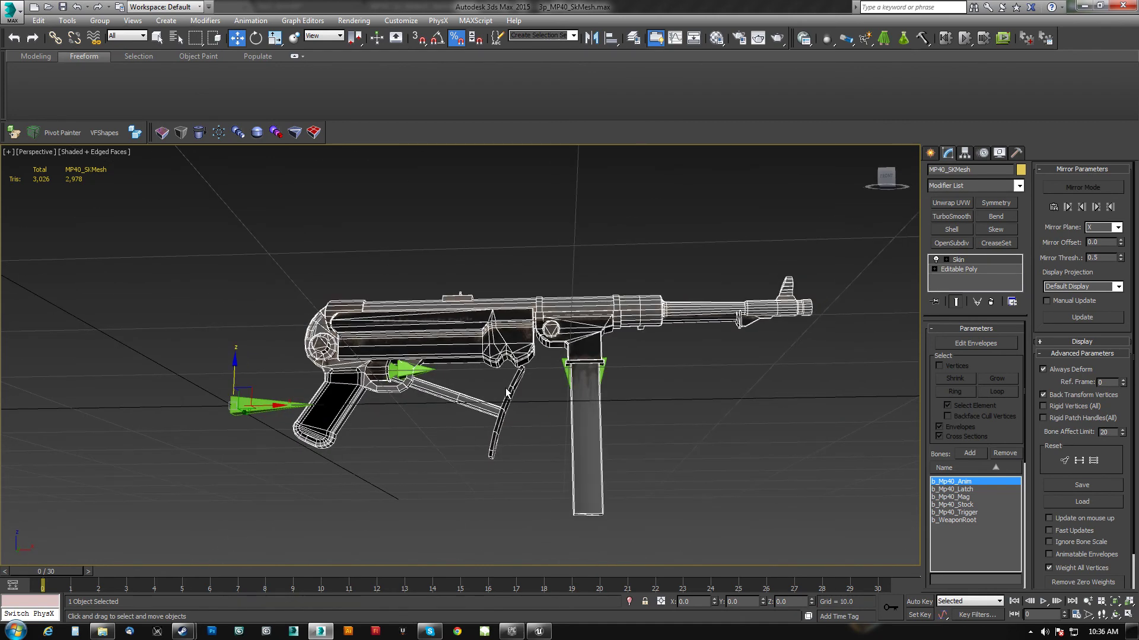